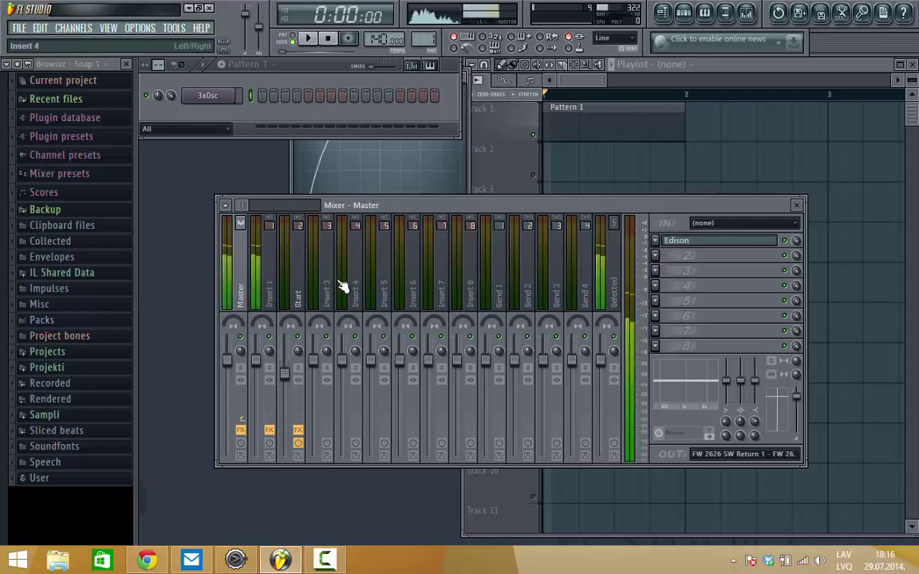
Step: Select the Start mixer track to show its Fruity WaveShaper, glancing at Insert 1 along the way
{"action": "left_click", "coordinate": [298, 272]}
{"action": "left_click", "coordinate": [271, 287]}
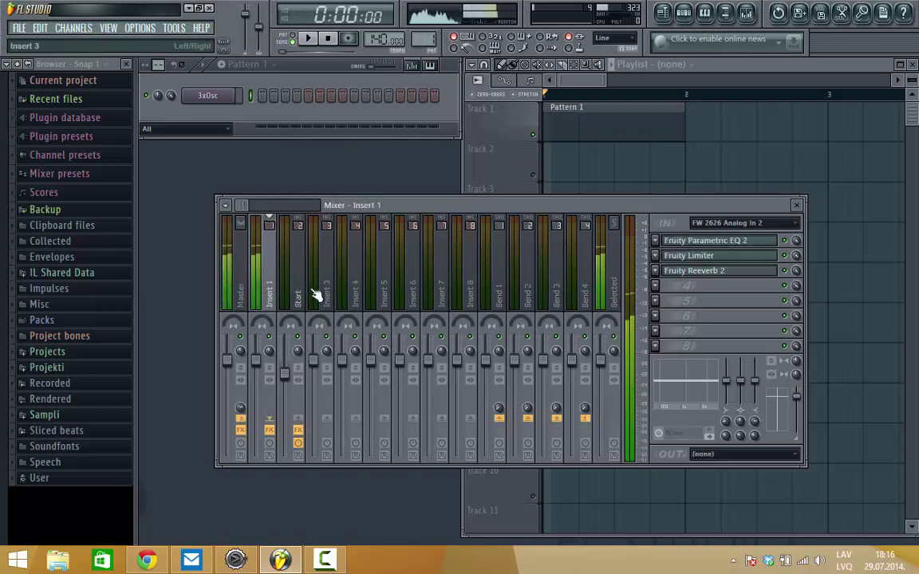
{"action": "left_click", "coordinate": [293, 286]}
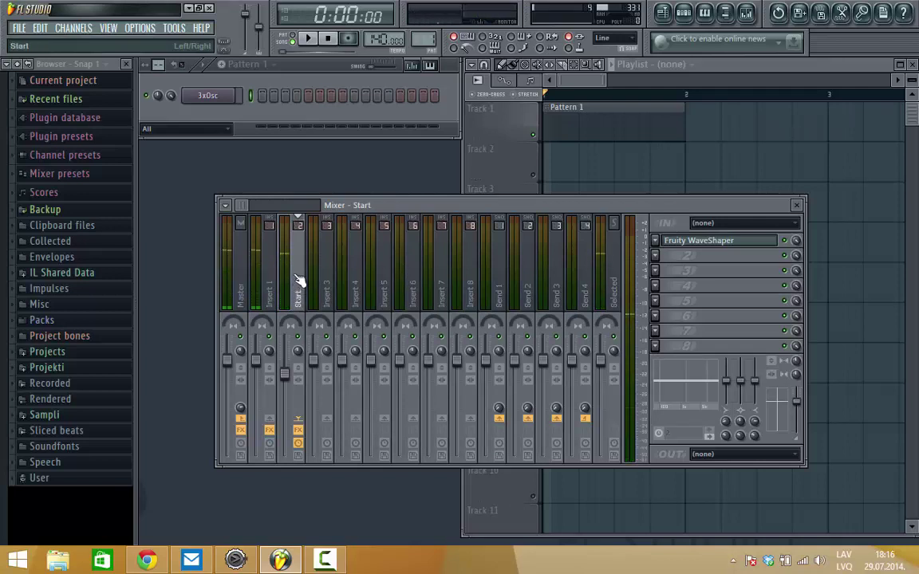
Step: Route the Start track only to Insert 3, add a send to Insert 4, and select Insert 3
{"action": "right_click", "coordinate": [328, 421]}
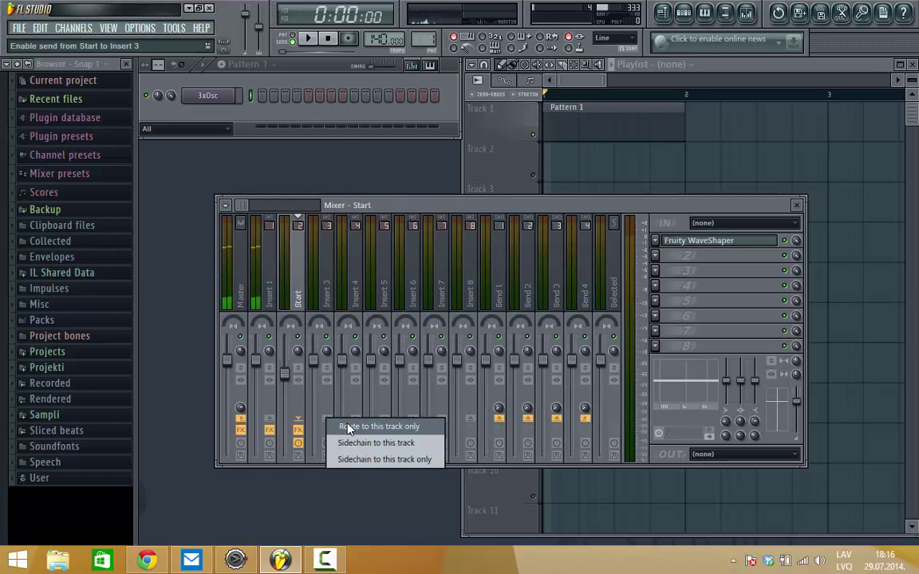
{"action": "left_click", "coordinate": [347, 426]}
{"action": "left_click", "coordinate": [355, 419]}
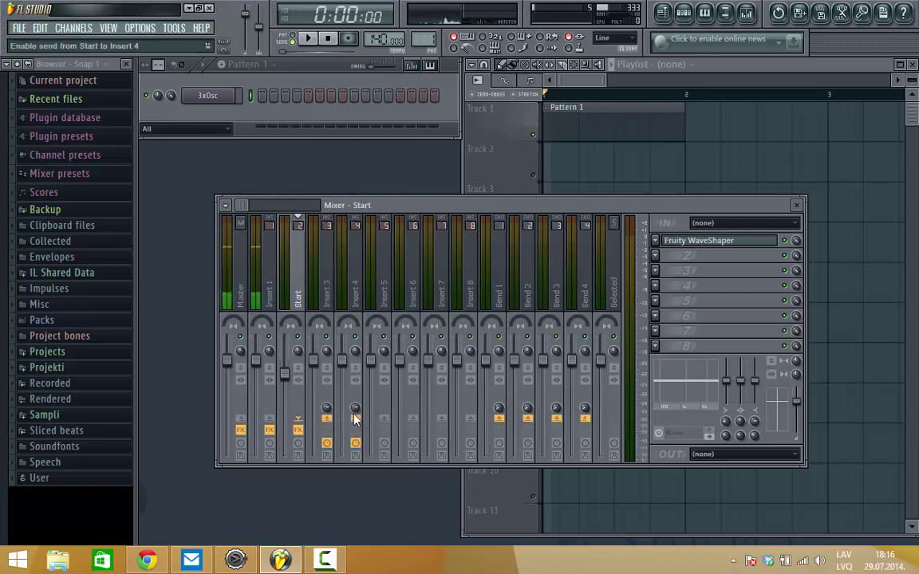
{"action": "left_click", "coordinate": [327, 296]}
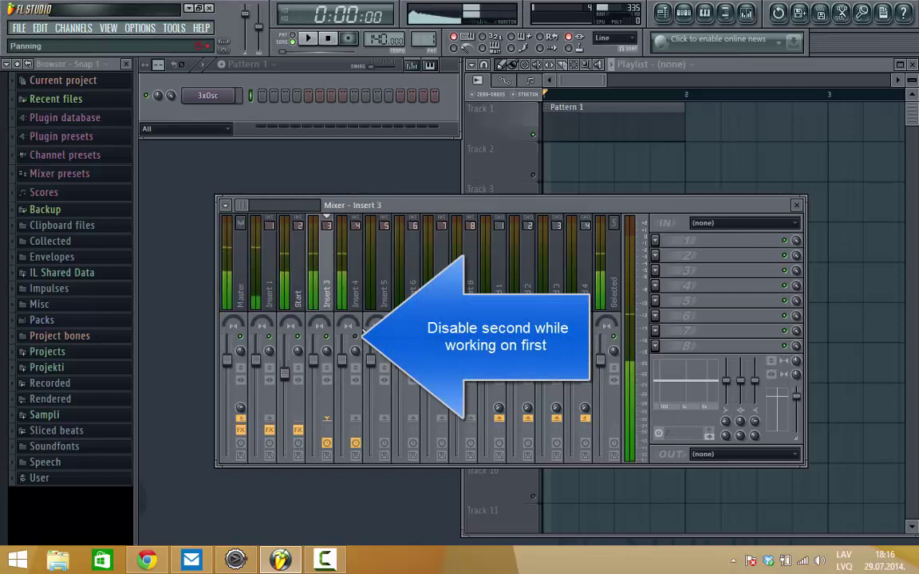
{"action": "left_click", "coordinate": [655, 243]}
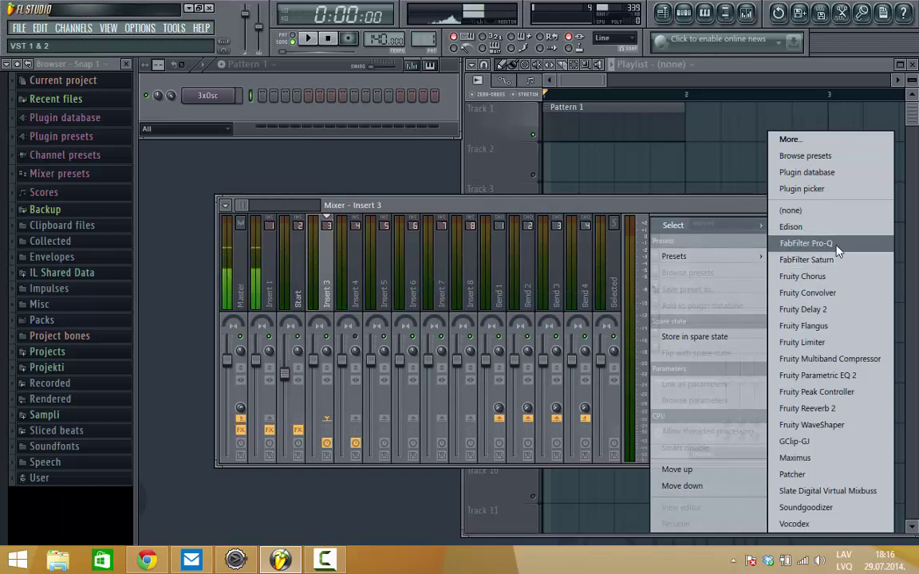
Step: Load Fruity Parametric EQ 2 on Insert 3 and set the band types and steepness for two steep notches
{"action": "left_click", "coordinate": [829, 374]}
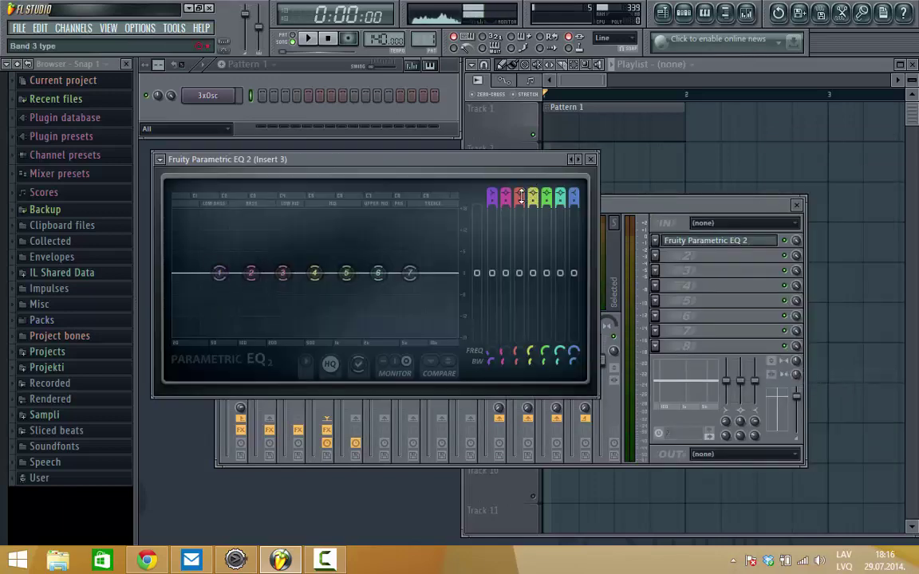
{"action": "scroll", "coordinate": [314, 195], "scroll_direction": "down", "scroll_amount": 3}
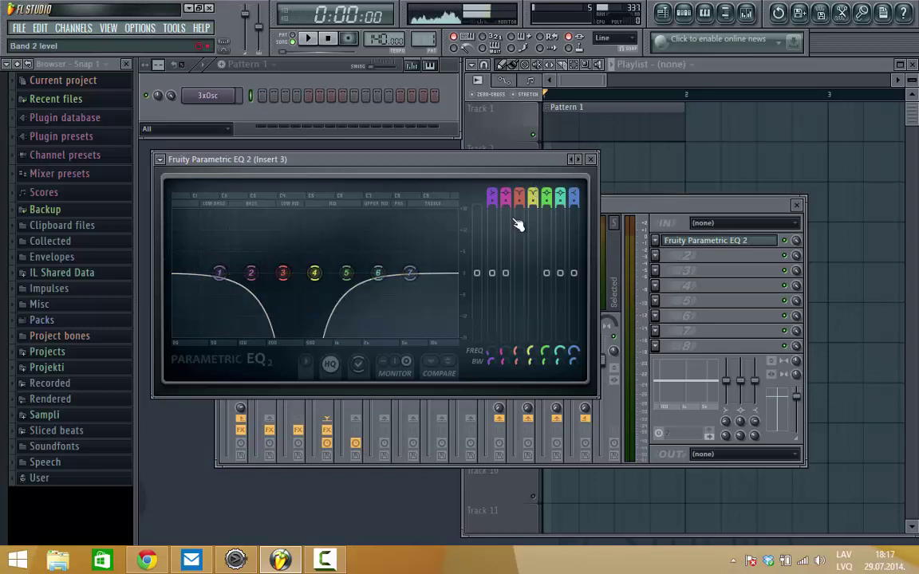
{"action": "scroll", "coordinate": [519, 198], "scroll_direction": "down", "scroll_amount": 1}
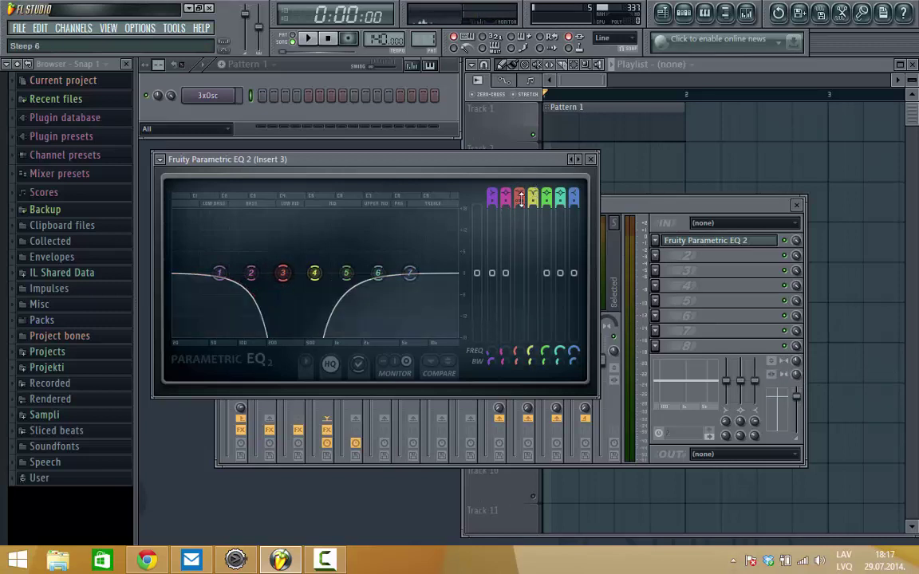
{"action": "scroll", "coordinate": [533, 198], "scroll_direction": "down", "scroll_amount": 2}
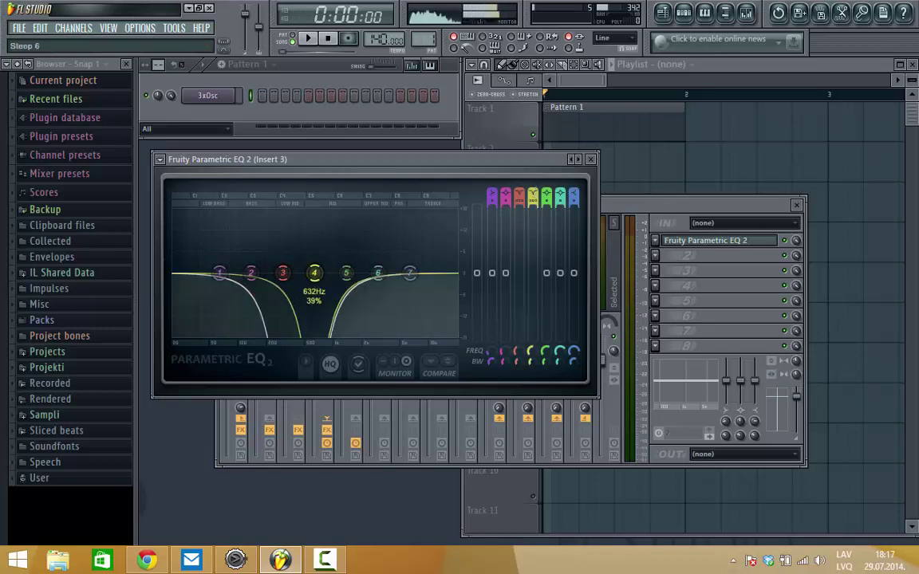
Step: Reset band 4 to its default and move its notch to about 2944 Hz
{"action": "right_click", "coordinate": [535, 201]}
{"action": "key", "text": "Escape"}
{"action": "right_click", "coordinate": [532, 206]}
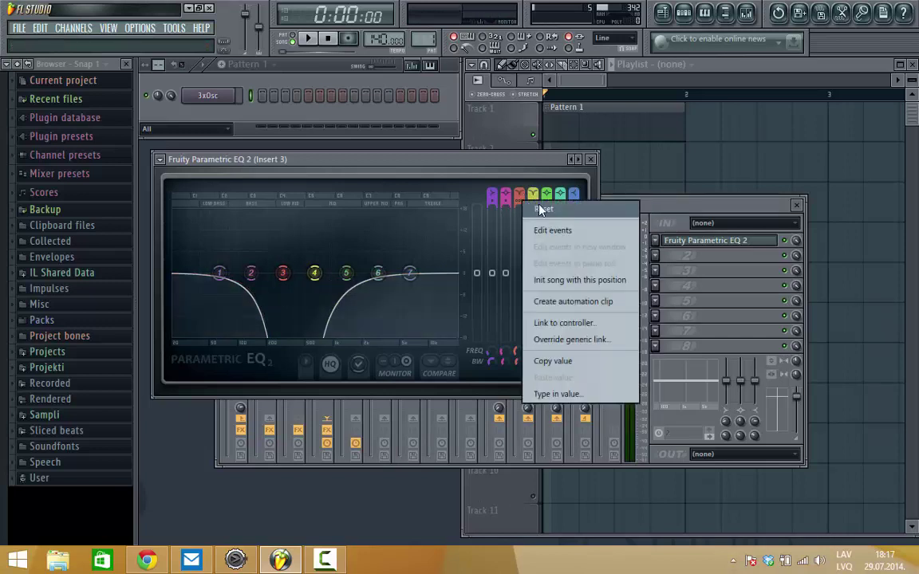
{"action": "left_click", "coordinate": [541, 209]}
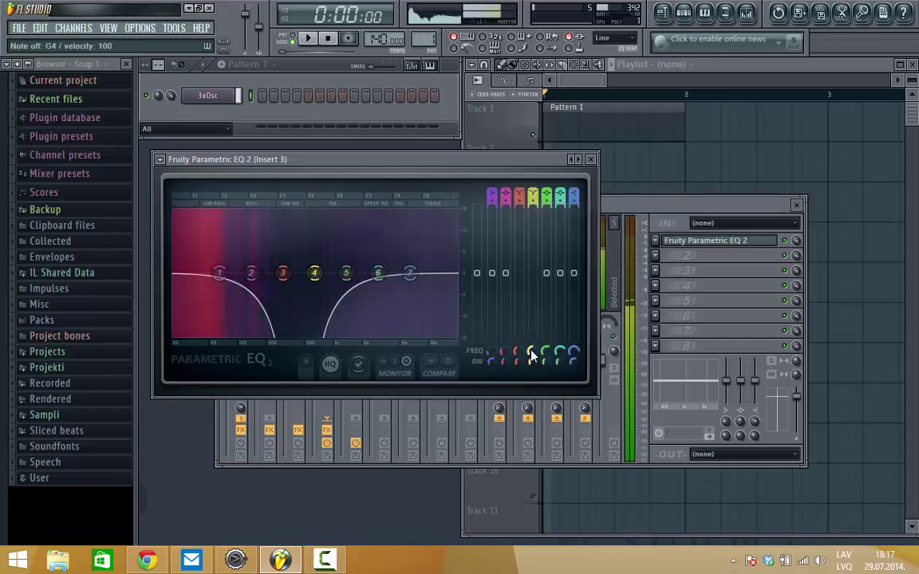
{"action": "scroll", "coordinate": [529, 364], "scroll_direction": "up", "scroll_amount": 2}
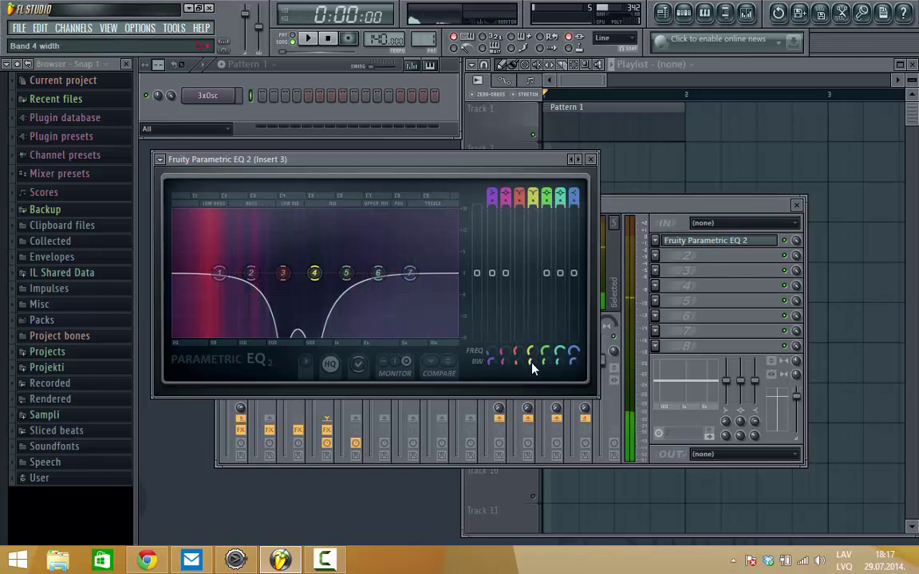
{"action": "left_click_drag", "start_coordinate": [315, 273], "coordinate": [418, 273]}
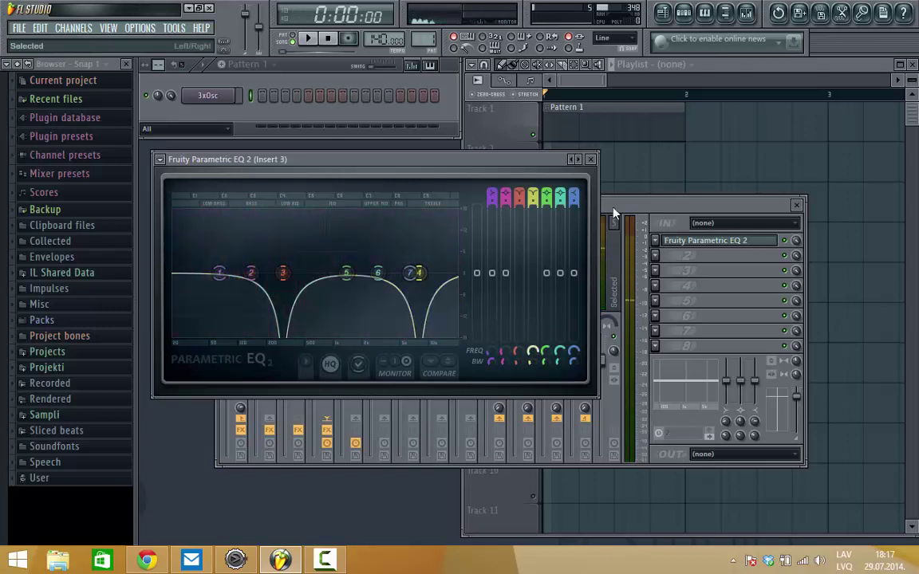
Step: Load Fruity Peak Controller into Insert 3's second slot and move its window aside
{"action": "left_click", "coordinate": [656, 256]}
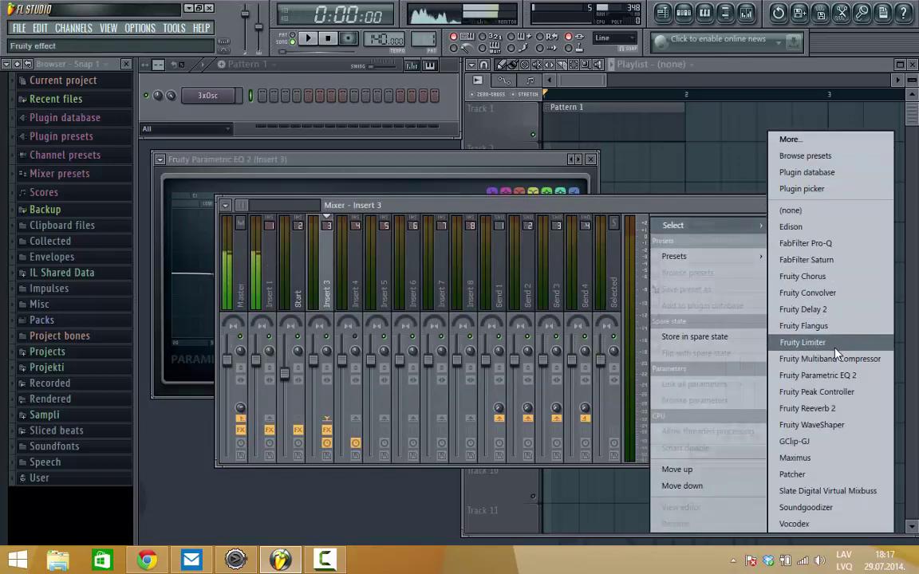
{"action": "left_click", "coordinate": [825, 392]}
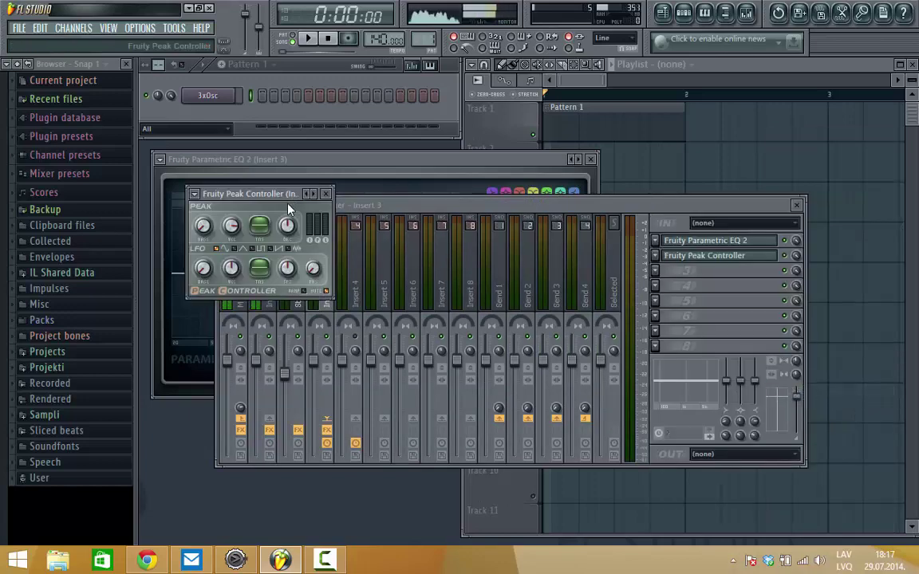
{"action": "left_click_drag", "start_coordinate": [289, 209], "coordinate": [722, 95]}
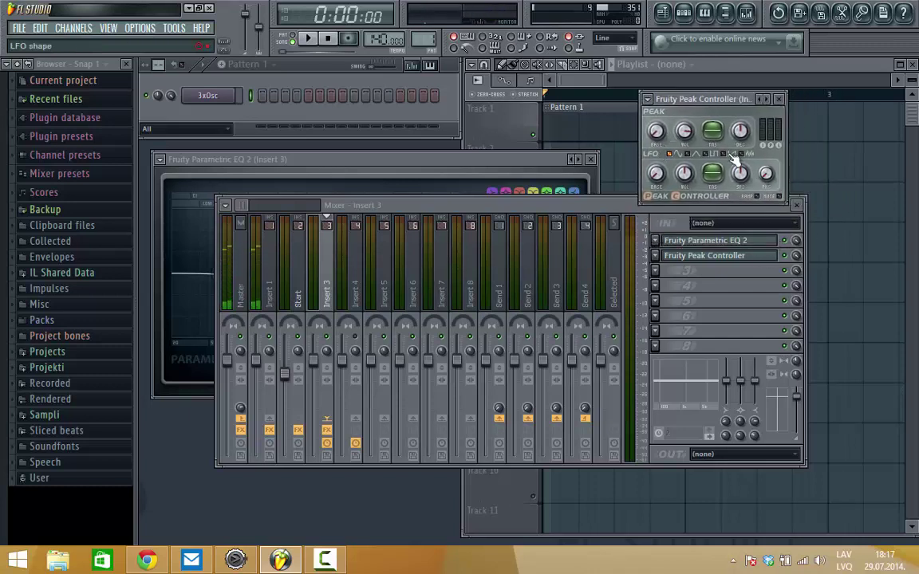
Step: Link EQ band 3's frequency to the Peak Controller, accepting the link
{"action": "left_click", "coordinate": [520, 162]}
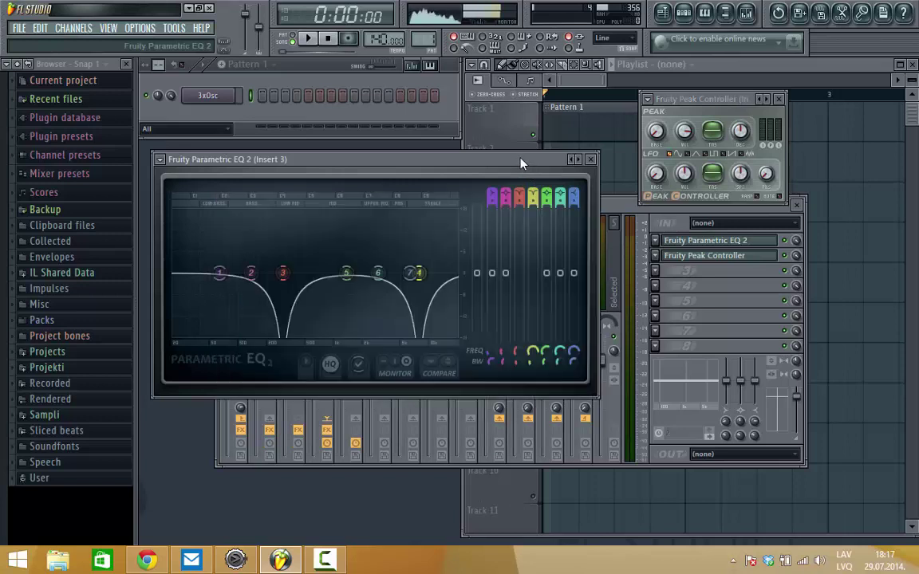
{"action": "right_click", "coordinate": [518, 352]}
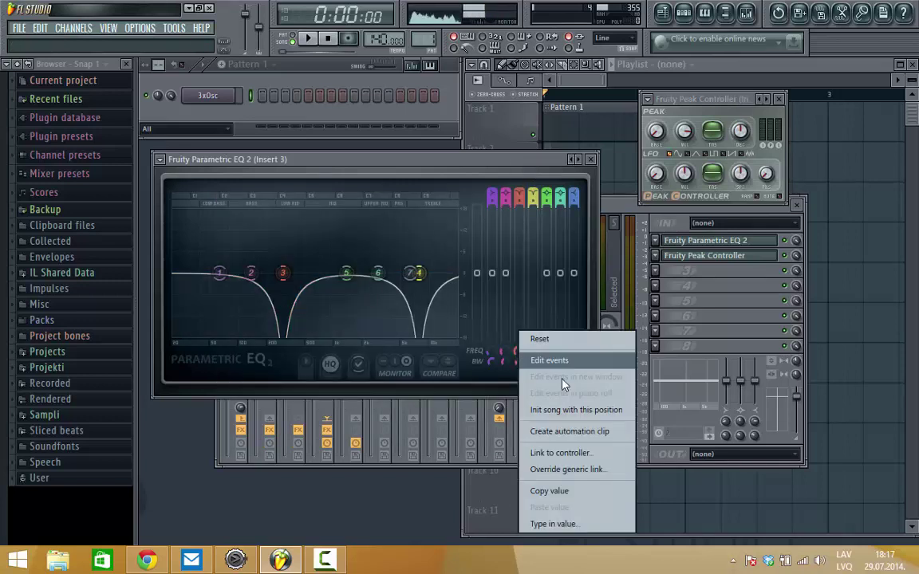
{"action": "left_click", "coordinate": [599, 453]}
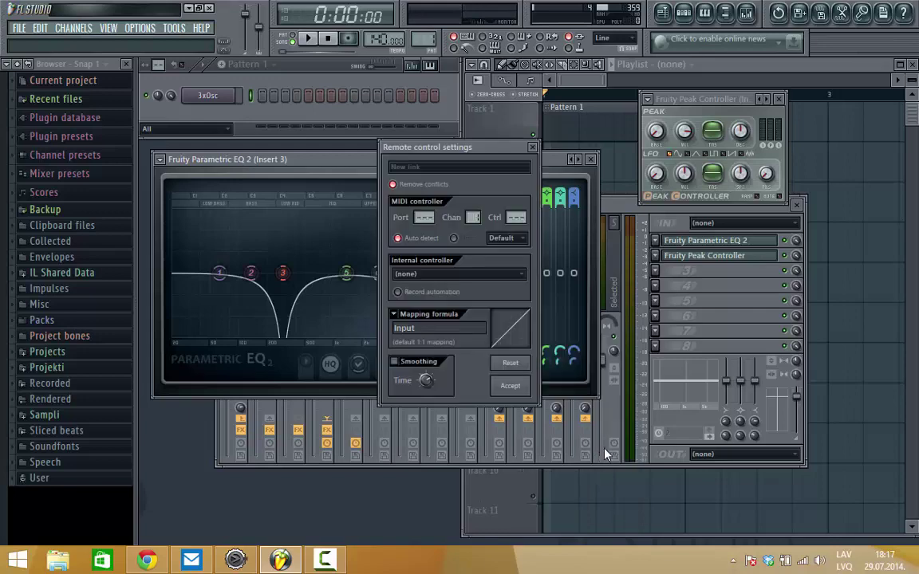
{"action": "left_click", "coordinate": [503, 276]}
{"action": "left_click", "coordinate": [488, 366]}
{"action": "left_click", "coordinate": [510, 385]}
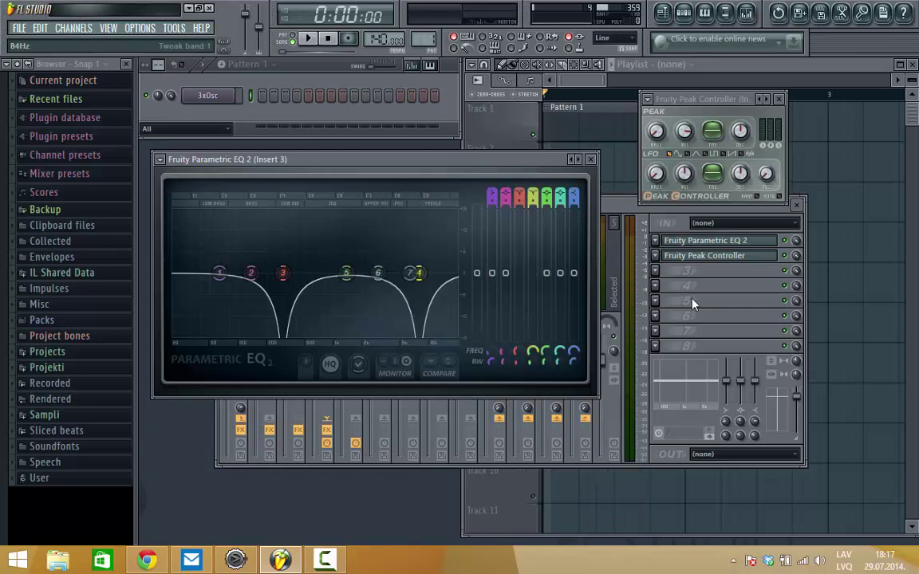
{"action": "left_click", "coordinate": [654, 271]}
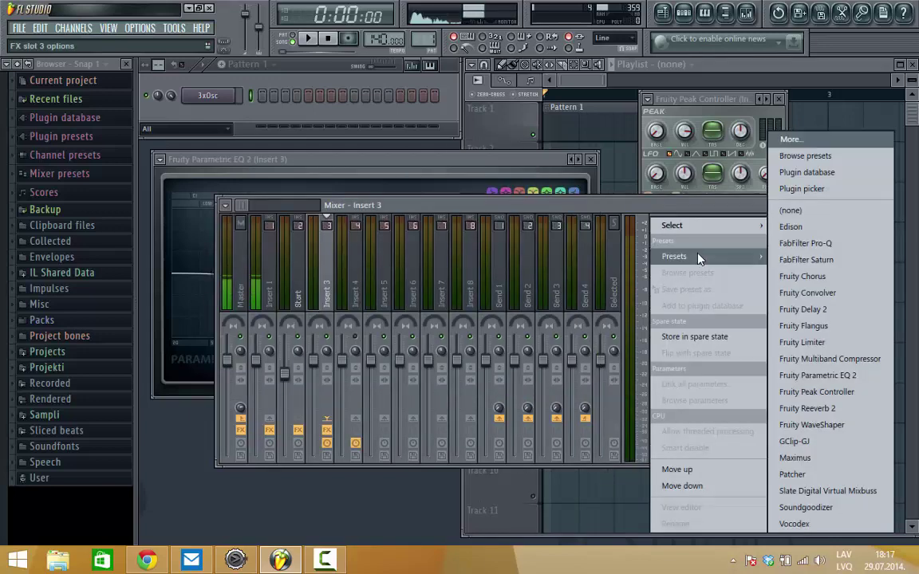
Step: Add a second Fruity Peak Controller and link another EQ band's frequency to Peak ctrl (Insert 3) - LFO
{"action": "left_click", "coordinate": [821, 392]}
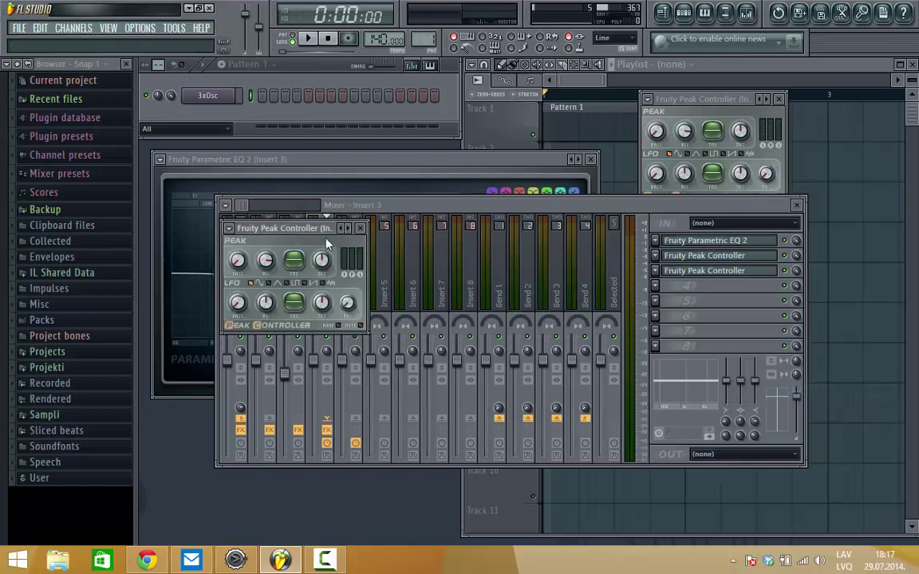
{"action": "left_click_drag", "start_coordinate": [299, 231], "coordinate": [666, 139]}
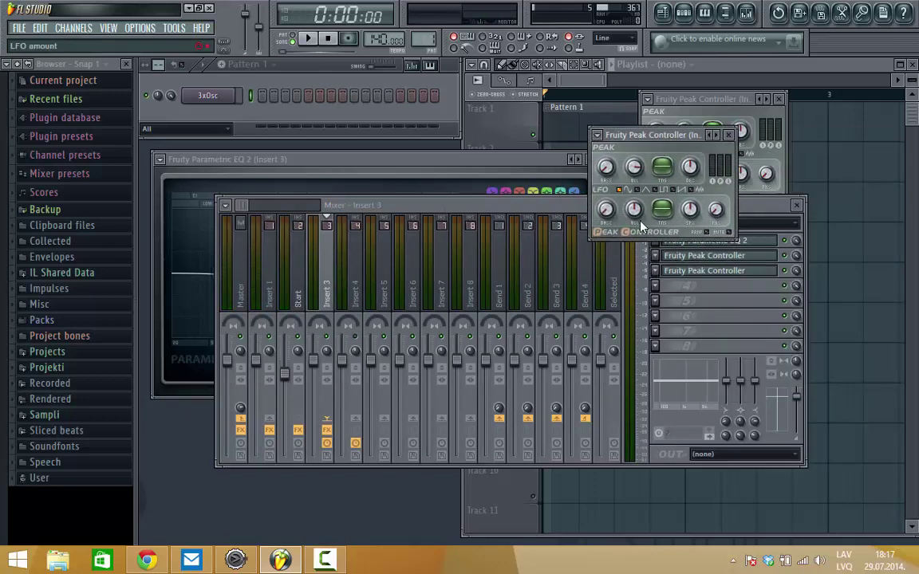
{"action": "left_click", "coordinate": [496, 179]}
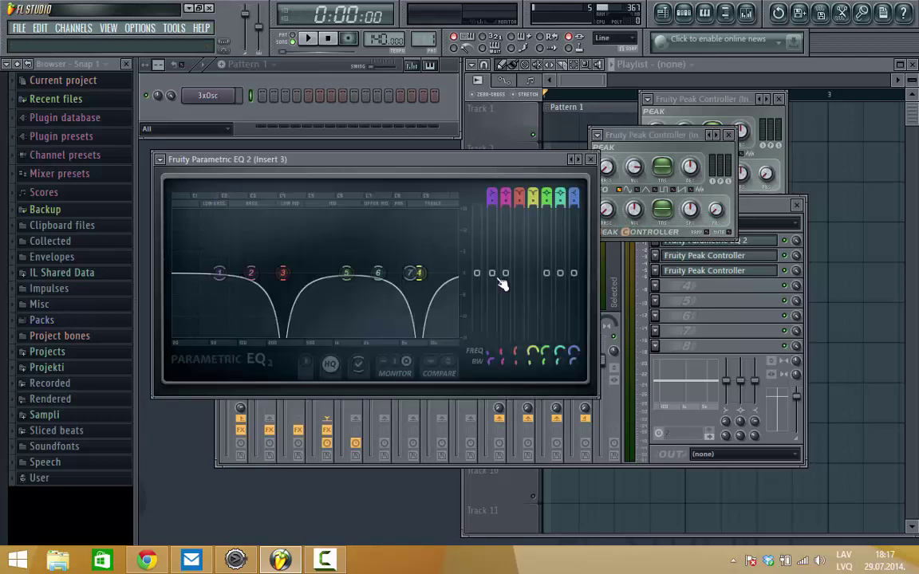
{"action": "right_click", "coordinate": [536, 352]}
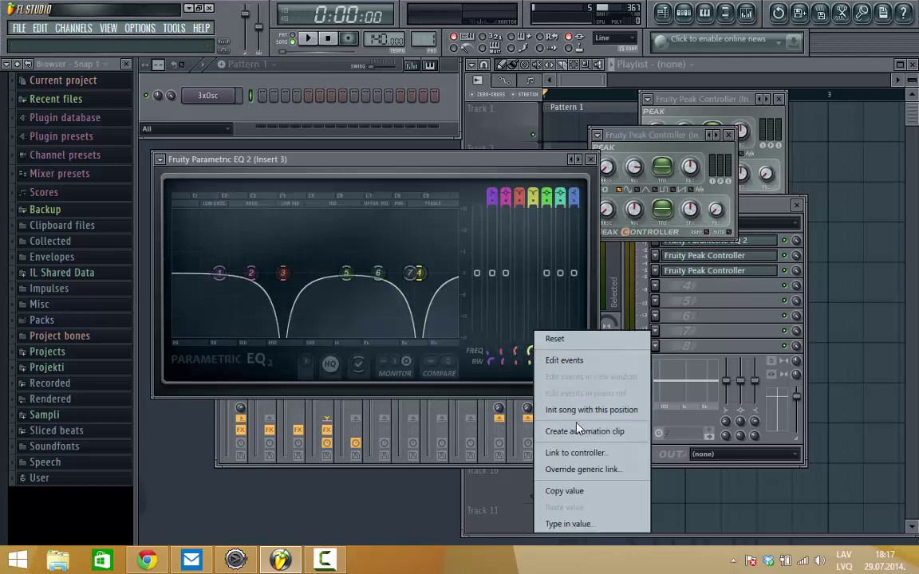
{"action": "left_click", "coordinate": [594, 452]}
{"action": "left_click", "coordinate": [472, 273]}
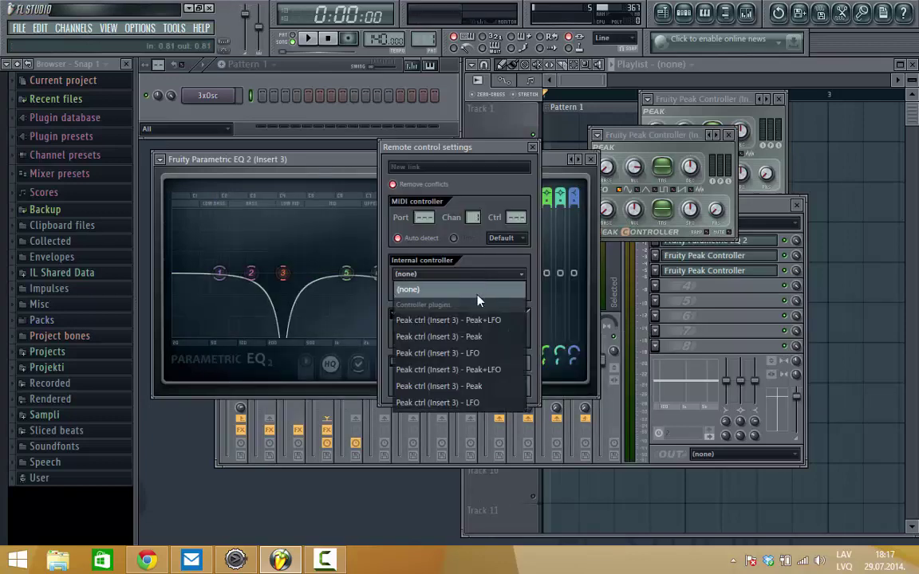
{"action": "left_click", "coordinate": [520, 402]}
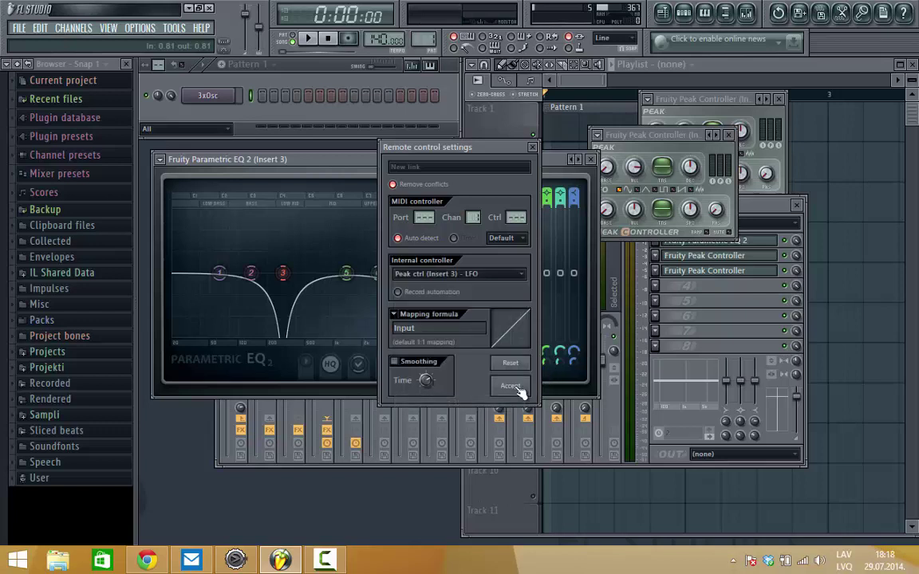
{"action": "left_click", "coordinate": [517, 388]}
{"action": "left_click_drag", "start_coordinate": [666, 141], "coordinate": [794, 228]}
Step: Set the Peak Controller's LFO amount to 80% so band 3's notch sweeps up to about 2 kHz
{"action": "left_click_drag", "start_coordinate": [706, 99], "coordinate": [675, 69]}
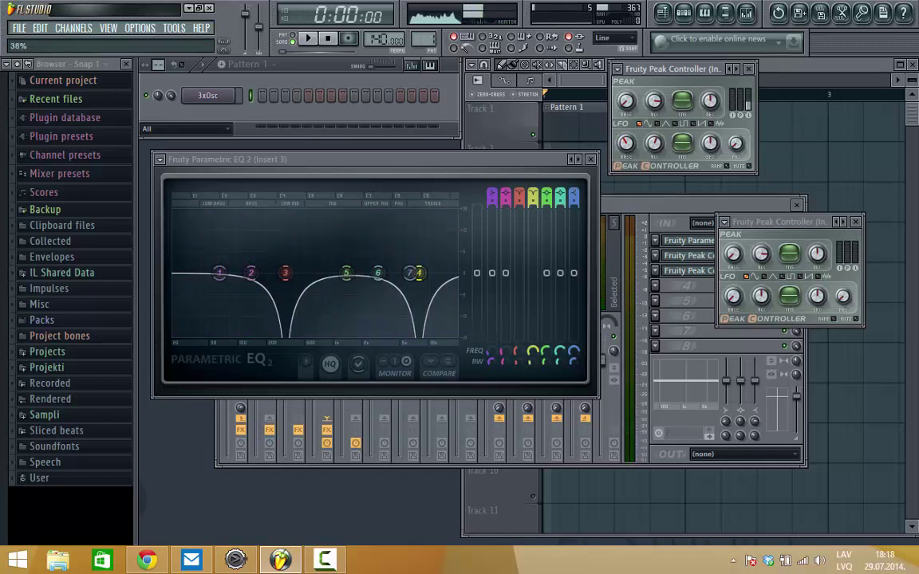
{"action": "left_click_drag", "start_coordinate": [654, 145], "coordinate": [654, 113]}
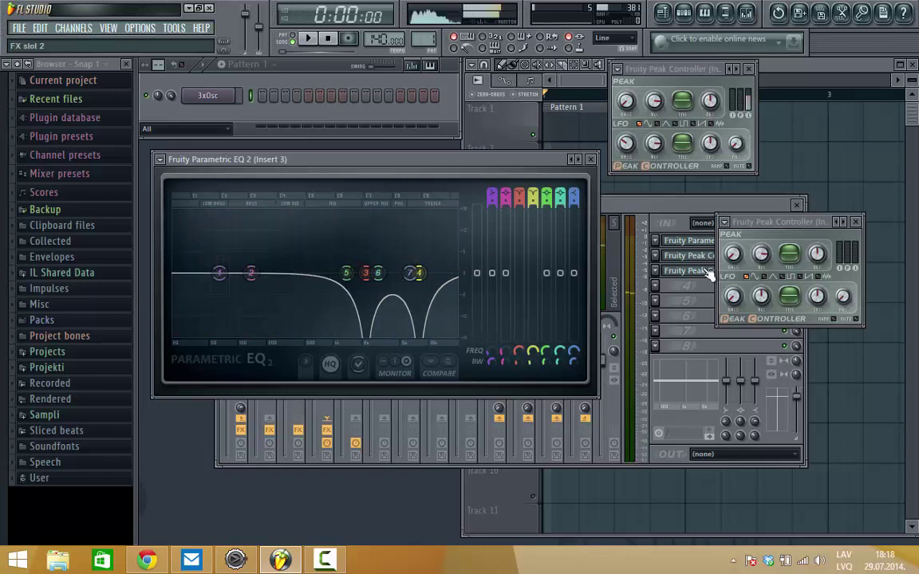
Step: Set the second Peak Controller's LFO amount to -100% for an opposite-phase sweep
{"action": "left_click_drag", "start_coordinate": [753, 296], "coordinate": [754, 311]}
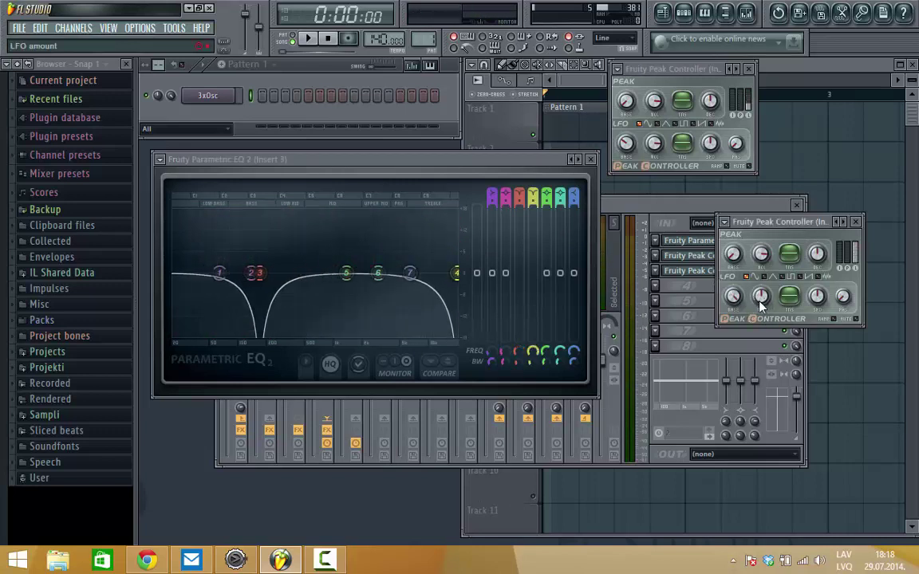
{"action": "left_click_drag", "start_coordinate": [758, 298], "coordinate": [758, 343]}
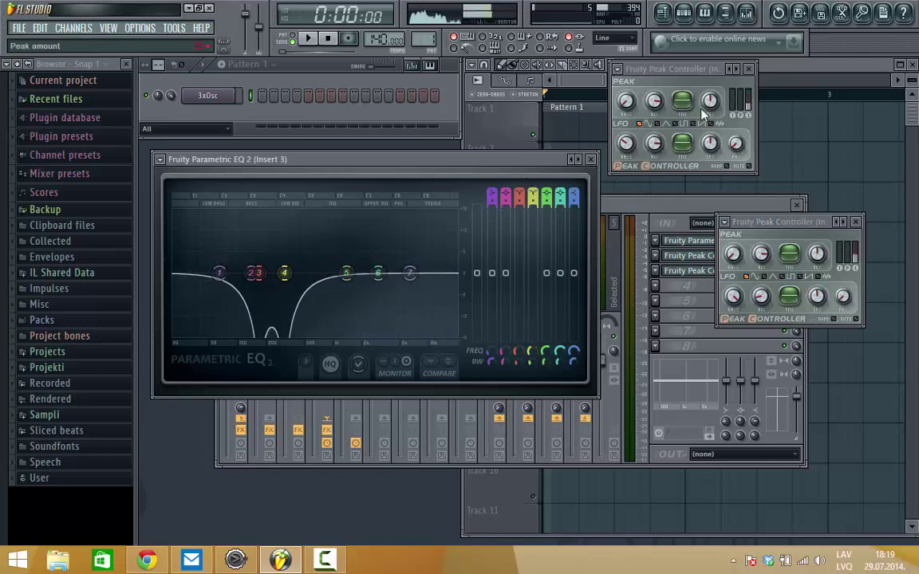
Step: Close both Peak Controller windows and Insert 3's EQ window
{"action": "left_click", "coordinate": [750, 69]}
{"action": "left_click", "coordinate": [855, 221]}
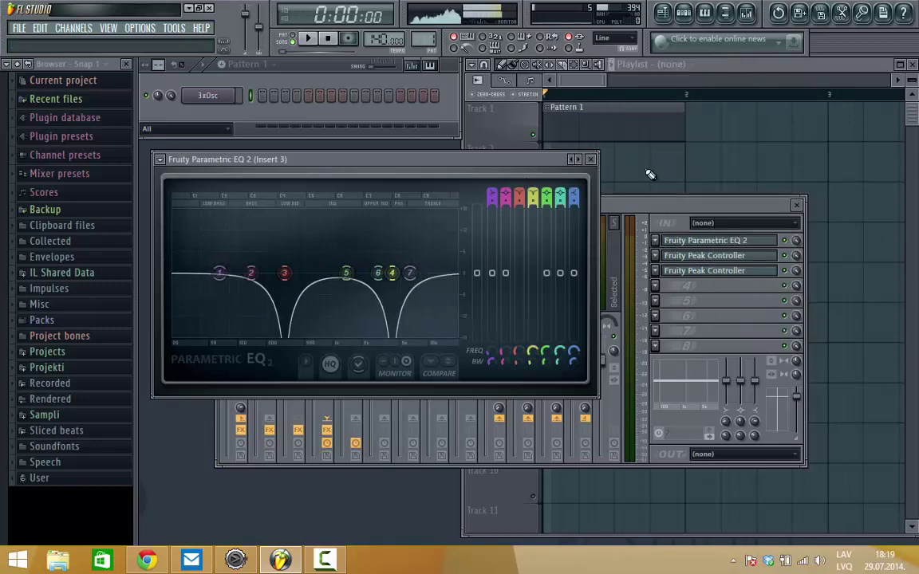
{"action": "left_click", "coordinate": [590, 159]}
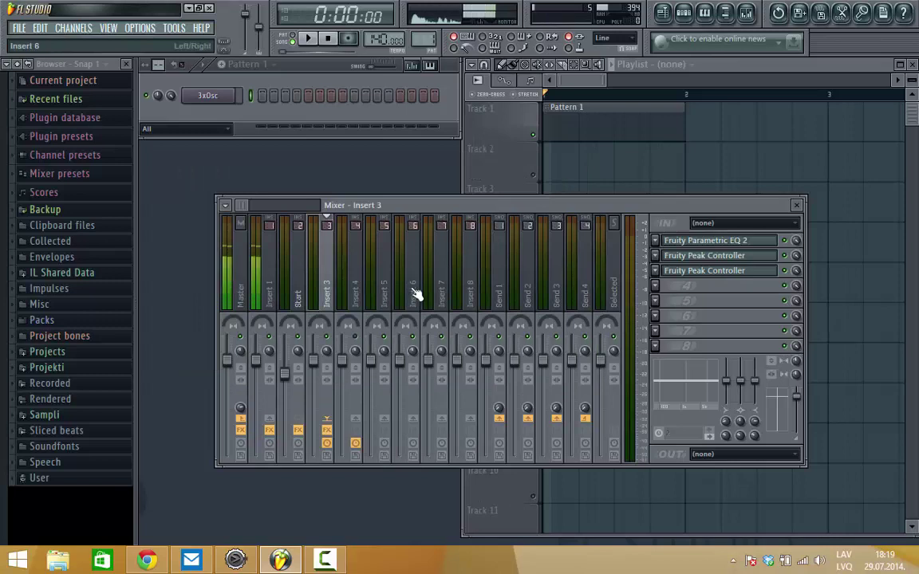
Step: Check the Start and Insert 3 tracks, then select Insert 4 to show its effects
{"action": "left_click", "coordinate": [296, 291]}
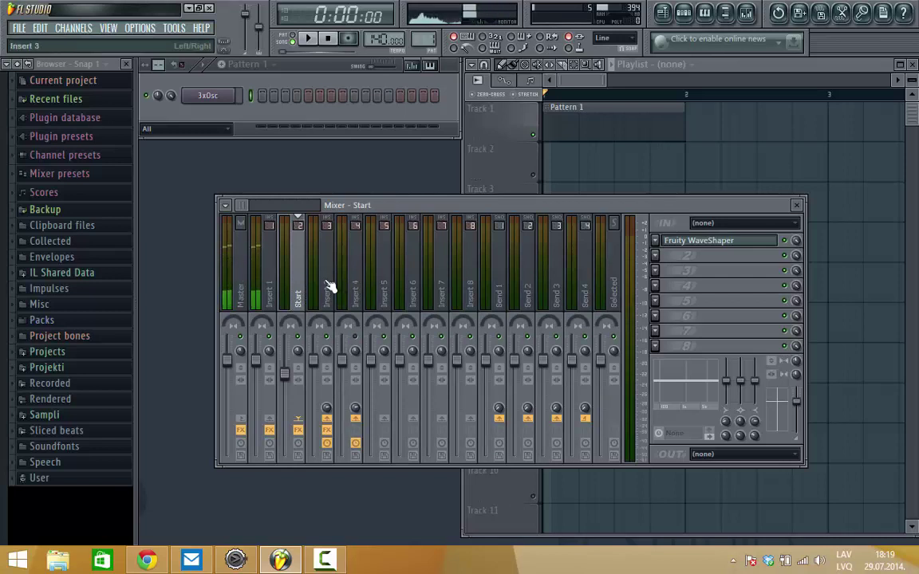
{"action": "left_click", "coordinate": [327, 287]}
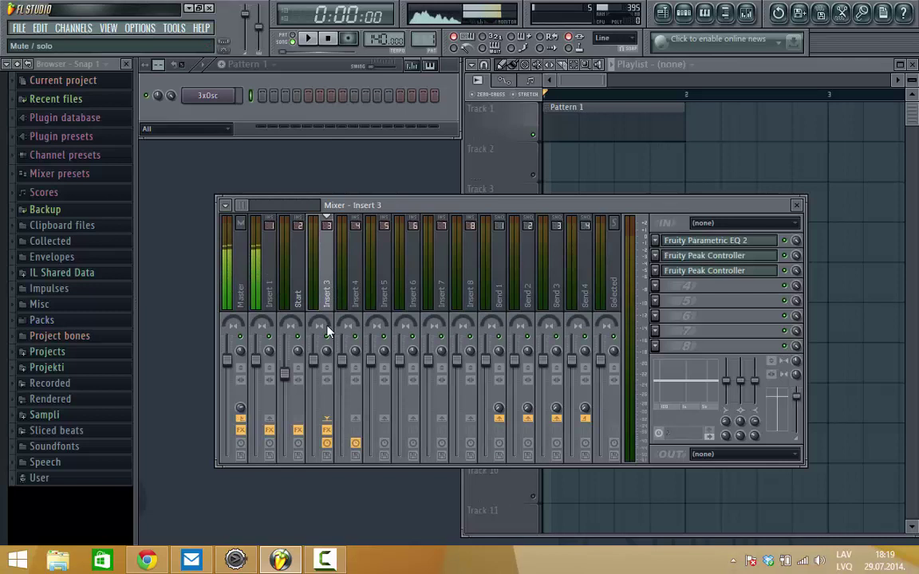
{"action": "right_click", "coordinate": [335, 215]}
{"action": "mouse_move", "coordinate": [465, 224]}
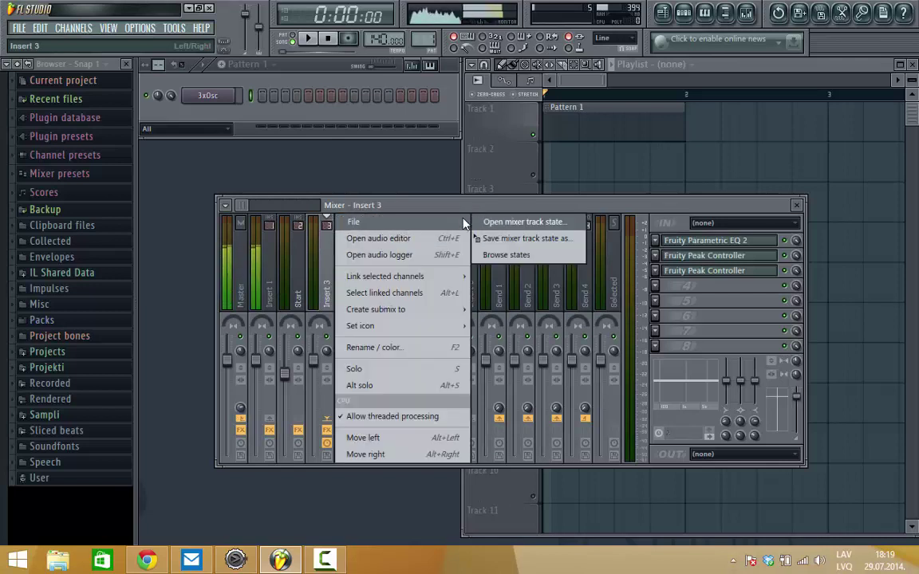
{"action": "key", "text": "Escape"}
{"action": "left_click", "coordinate": [355, 291]}
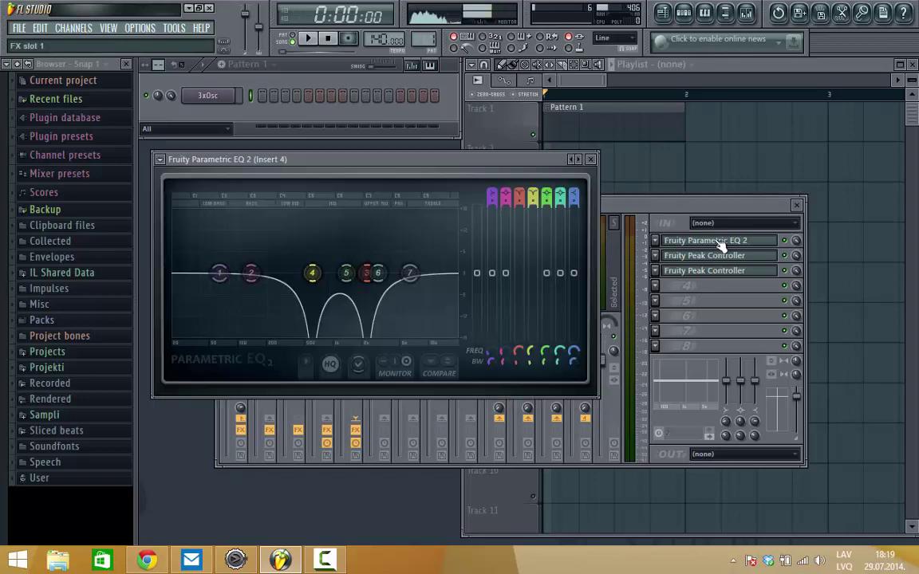
Step: Link Insert 4's band 3 frequency to Peak ctrl (Insert 4) - LFO
{"action": "left_click_drag", "start_coordinate": [479, 161], "coordinate": [443, 123]}
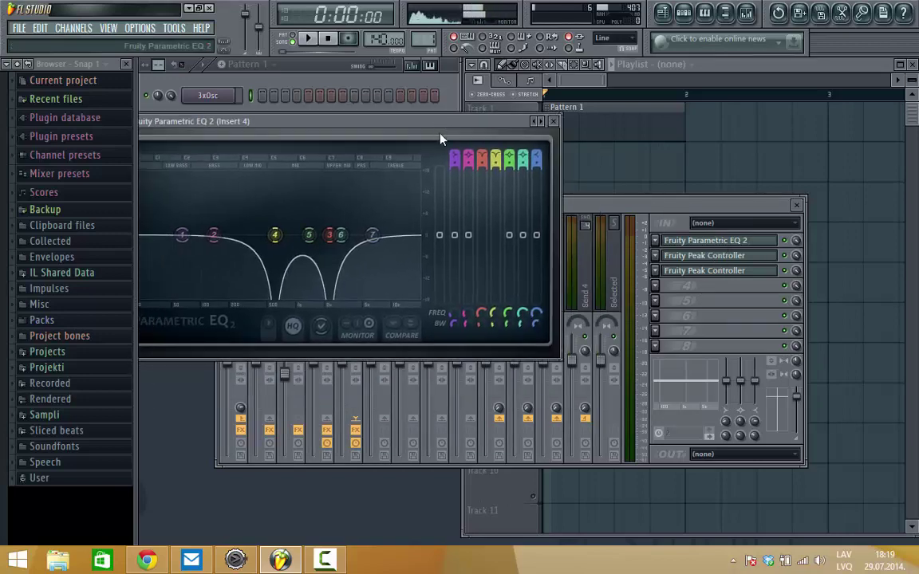
{"action": "right_click", "coordinate": [481, 316]}
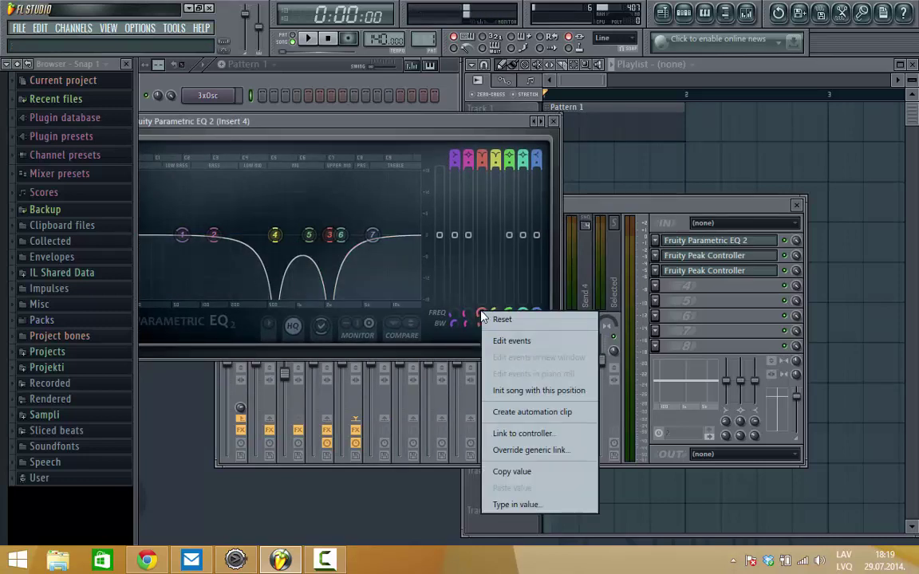
{"action": "left_click", "coordinate": [523, 433]}
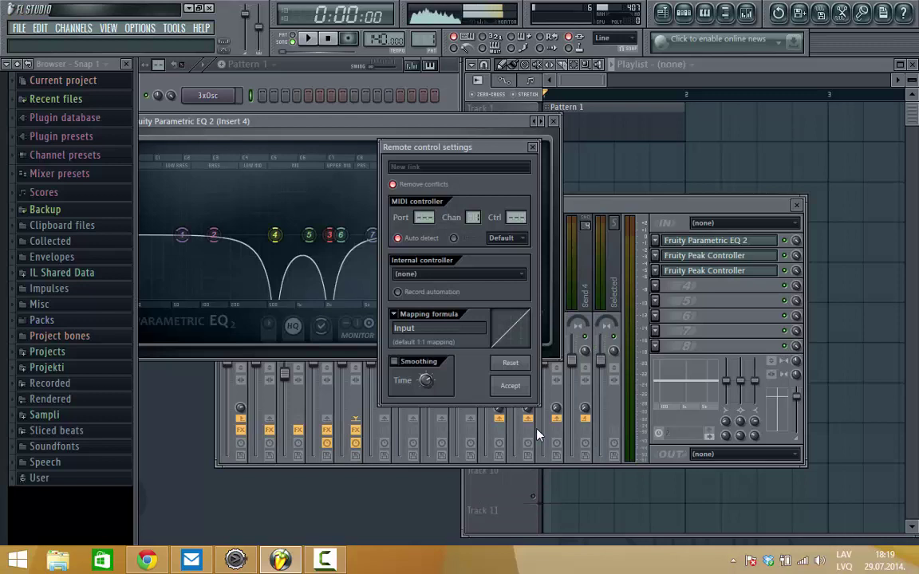
{"action": "left_click", "coordinate": [451, 275]}
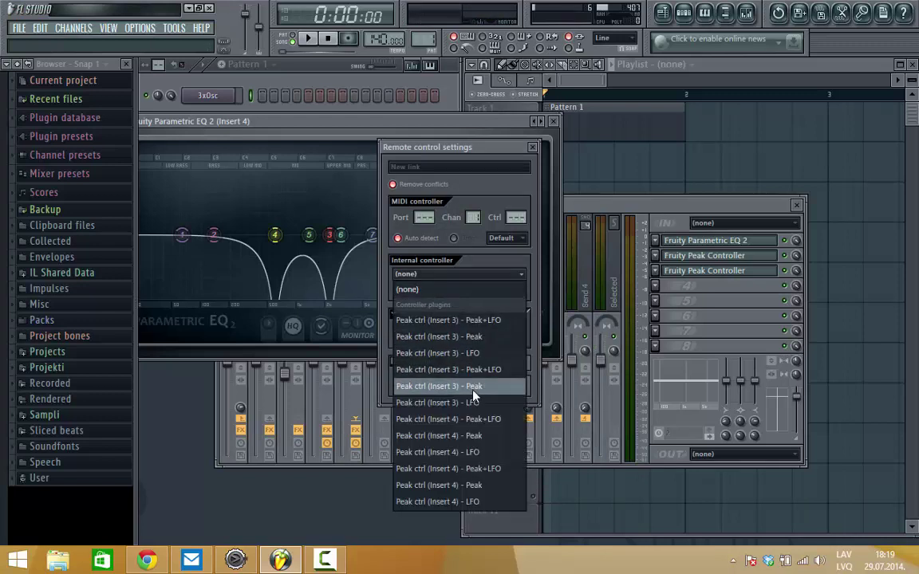
{"action": "left_click", "coordinate": [476, 452]}
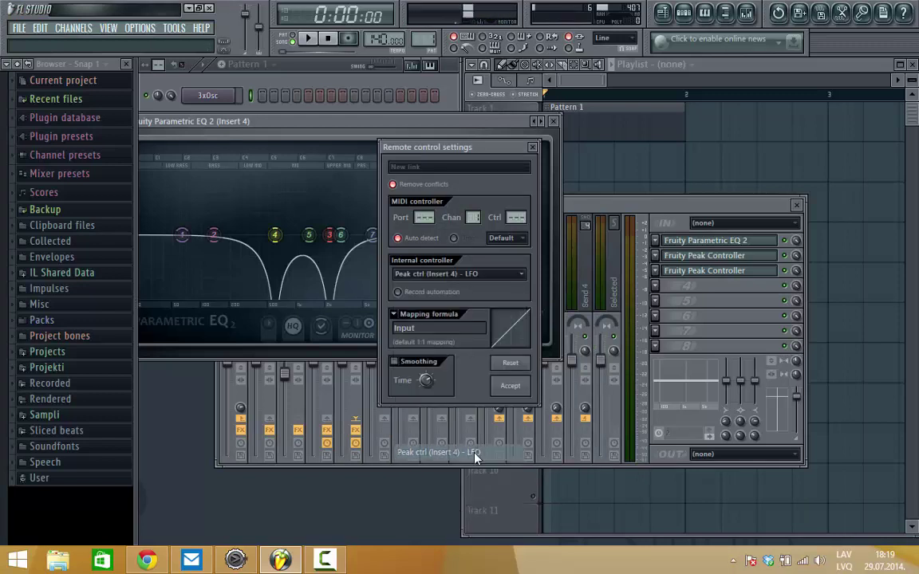
{"action": "left_click", "coordinate": [504, 375]}
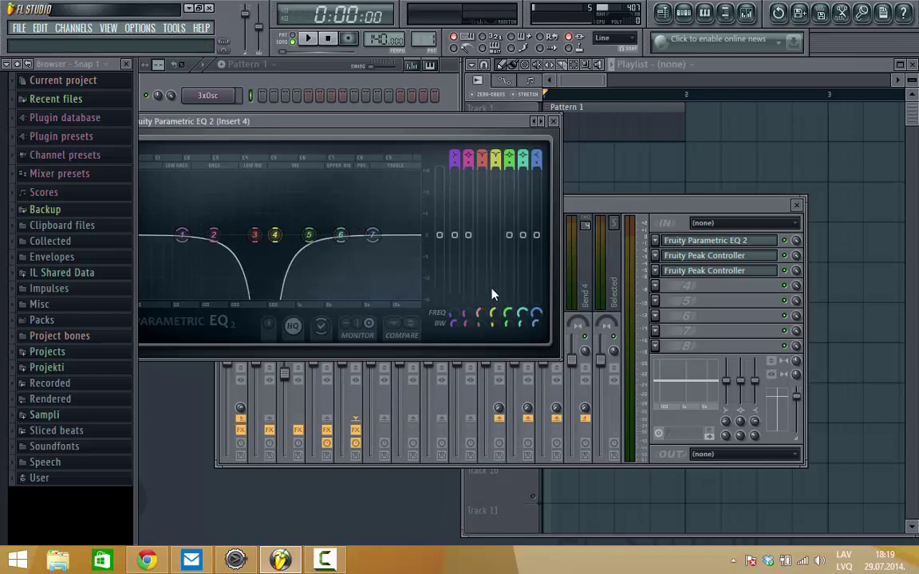
Step: Link Insert 4's band 4 frequency to the other Insert 4 Peak Controller LFO
{"action": "right_click", "coordinate": [494, 317]}
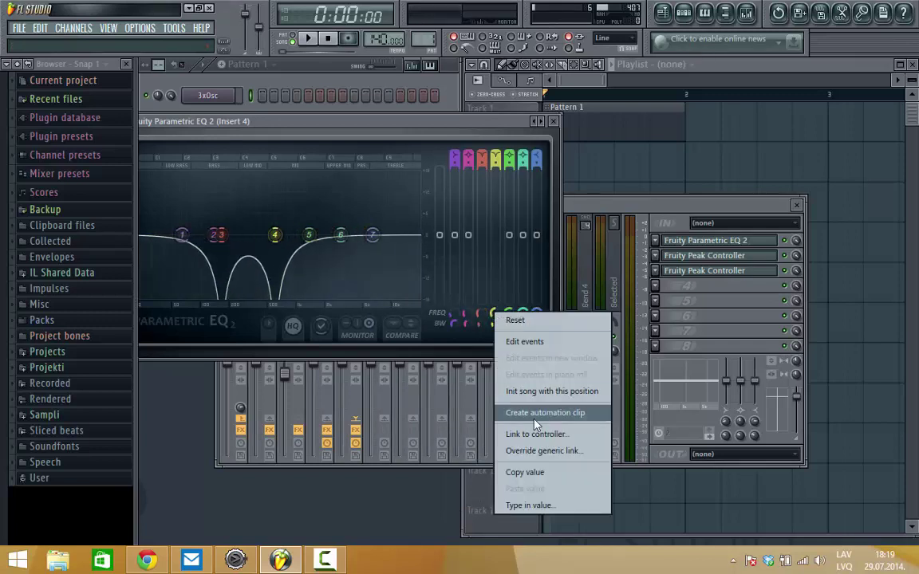
{"action": "left_click", "coordinate": [504, 433]}
{"action": "left_click", "coordinate": [467, 274]}
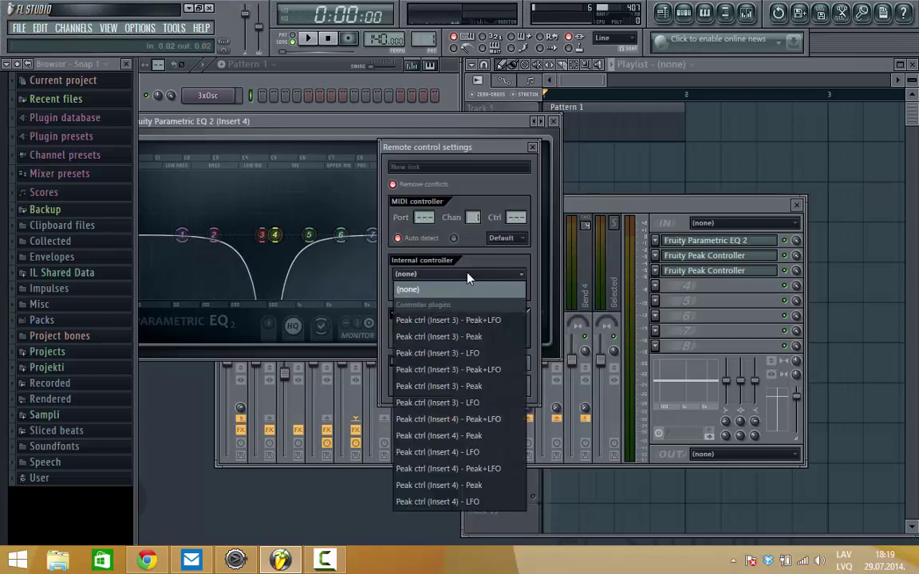
{"action": "left_click", "coordinate": [492, 502]}
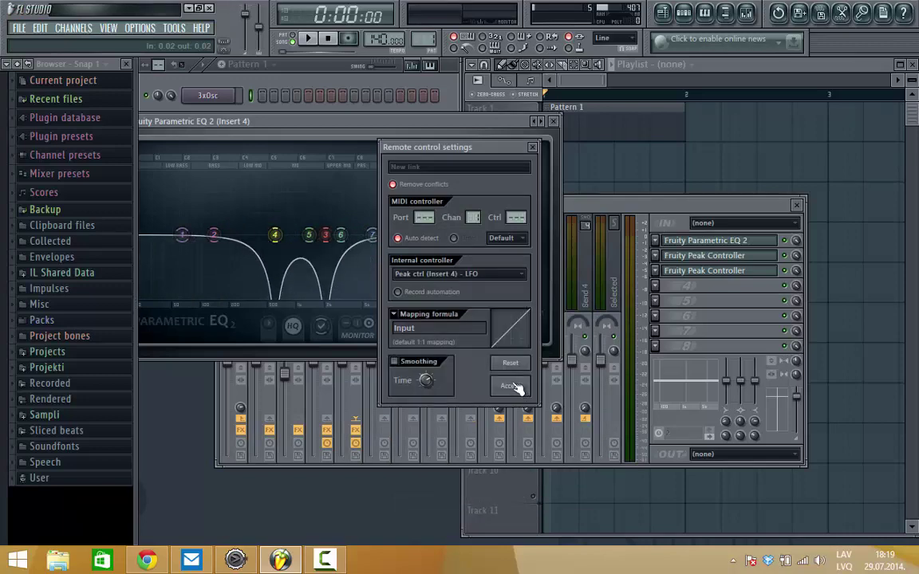
{"action": "left_click", "coordinate": [517, 385]}
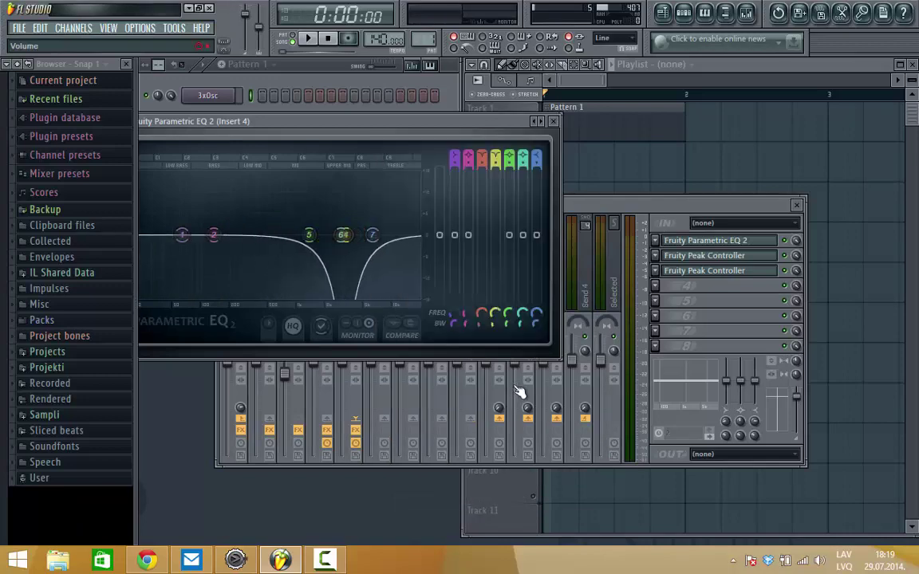
Step: Close Insert 4's EQ, inspect both of its Peak Controllers, then close both controller windows
{"action": "left_click", "coordinate": [553, 121]}
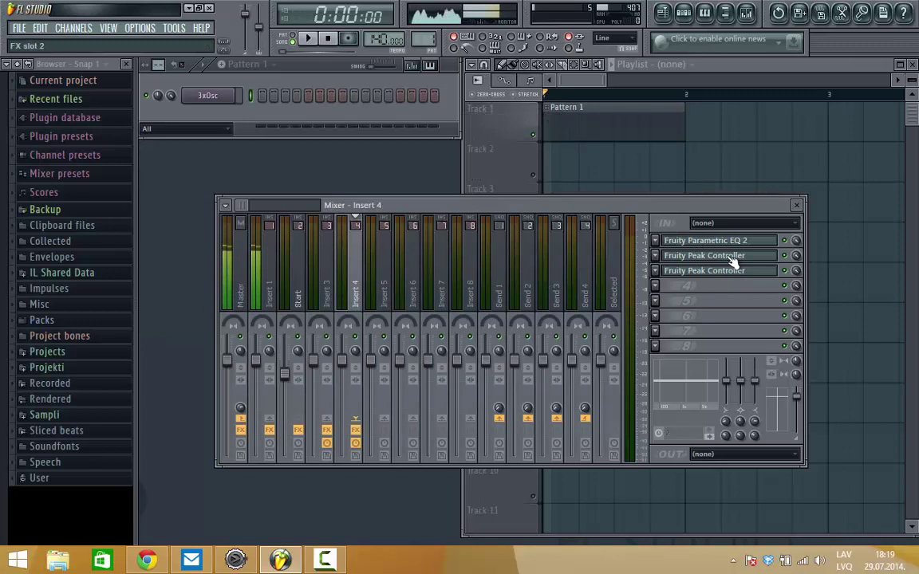
{"action": "left_click", "coordinate": [704, 270]}
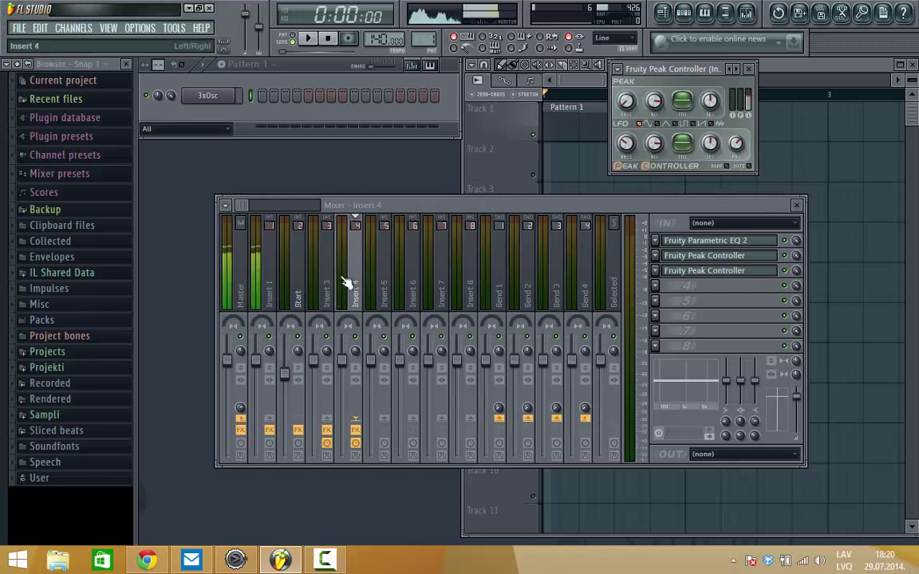
{"action": "left_click_drag", "start_coordinate": [632, 65], "coordinate": [426, 55]}
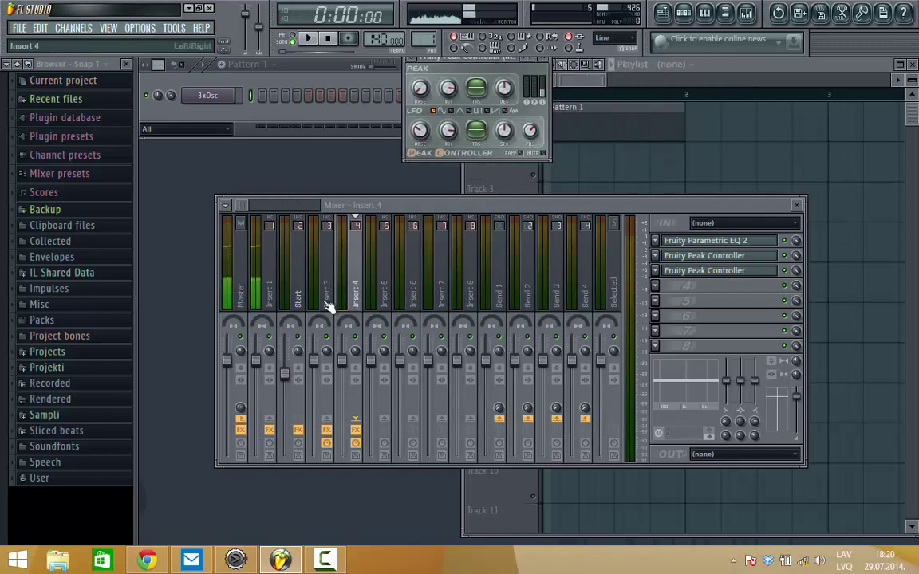
{"action": "left_click", "coordinate": [710, 270]}
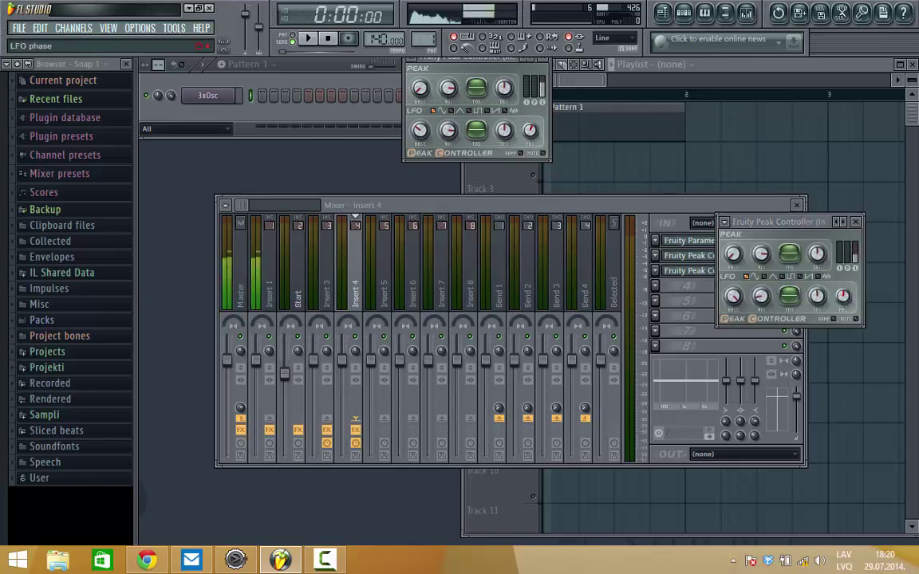
{"action": "left_click", "coordinate": [499, 59]}
{"action": "left_click", "coordinate": [547, 60]}
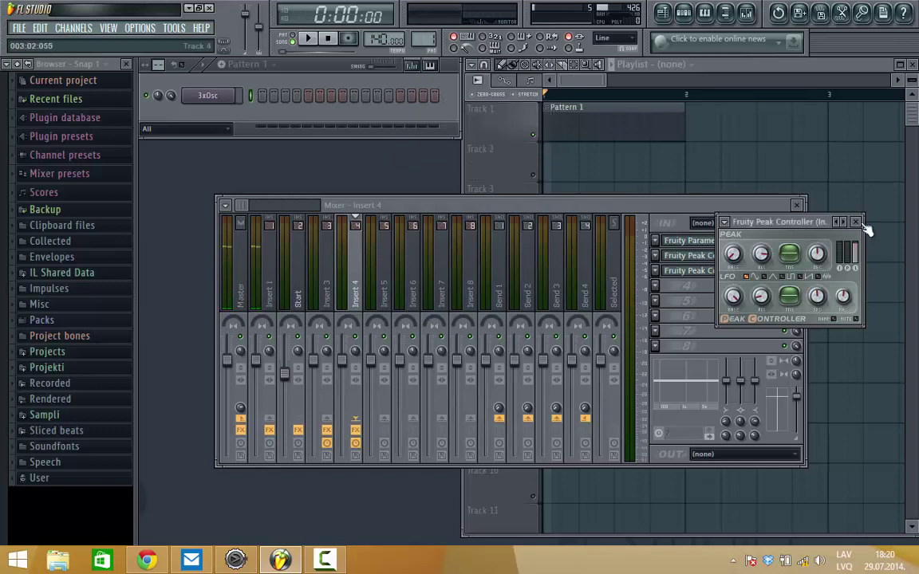
{"action": "left_click", "coordinate": [854, 222]}
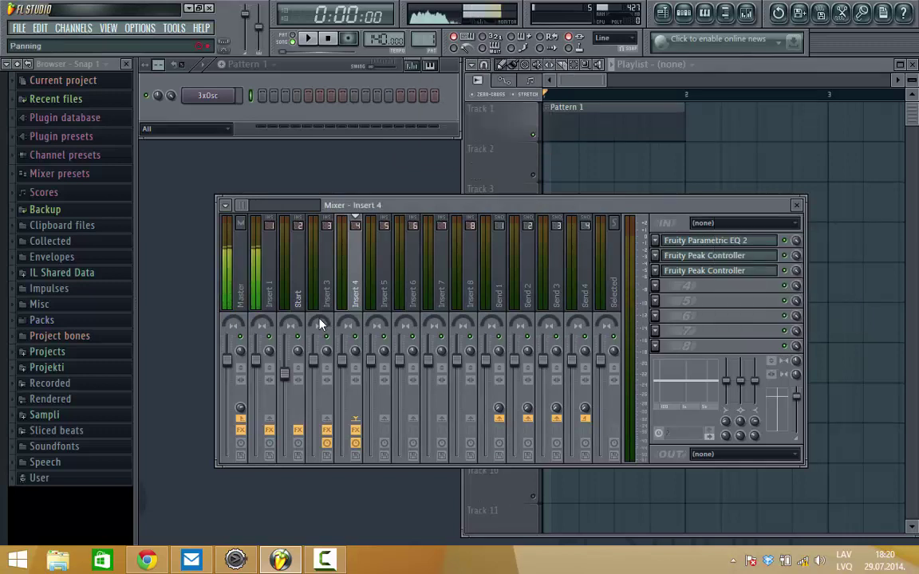
Step: Pan Insert 3 toward the left and rename it 'Left'
{"action": "left_click_drag", "start_coordinate": [320, 324], "coordinate": [349, 334]}
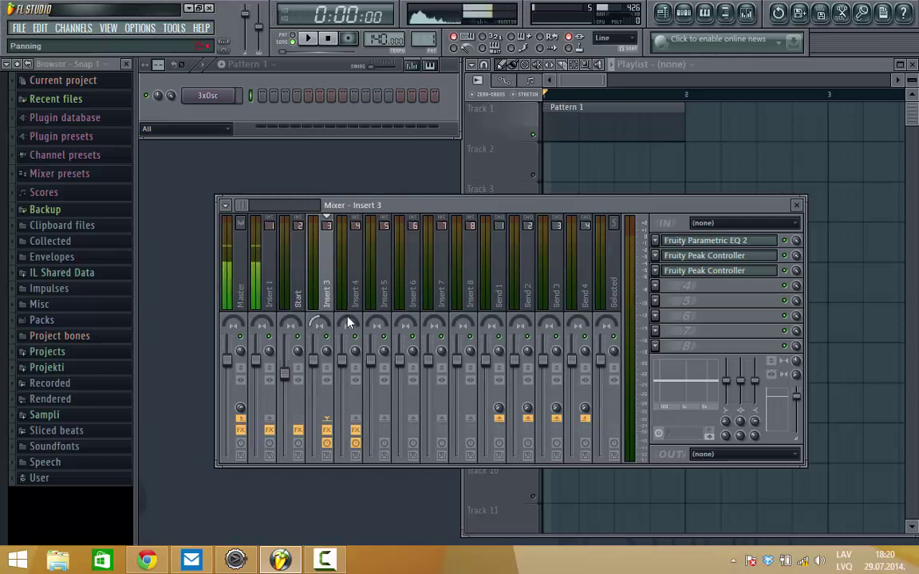
{"action": "double_click", "coordinate": [331, 292]}
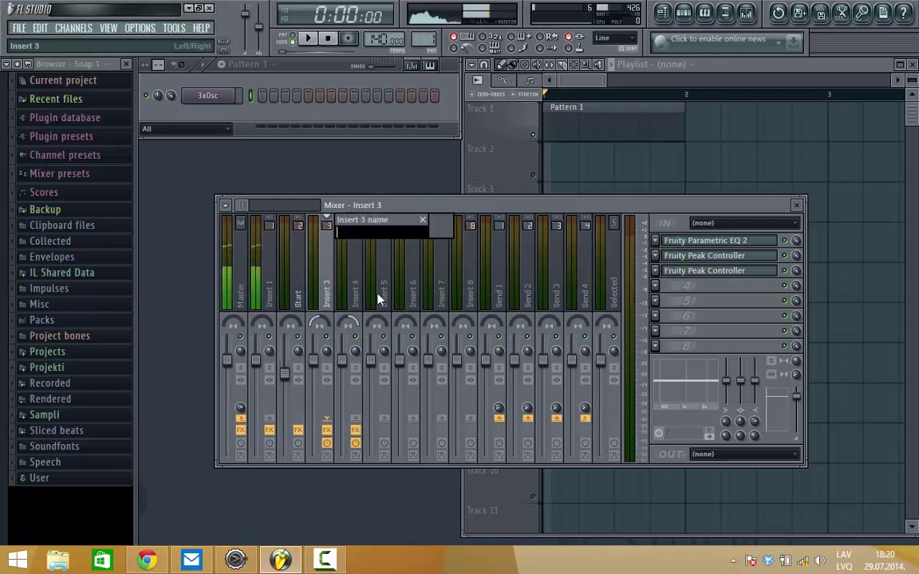
{"action": "type", "text": "Left"}
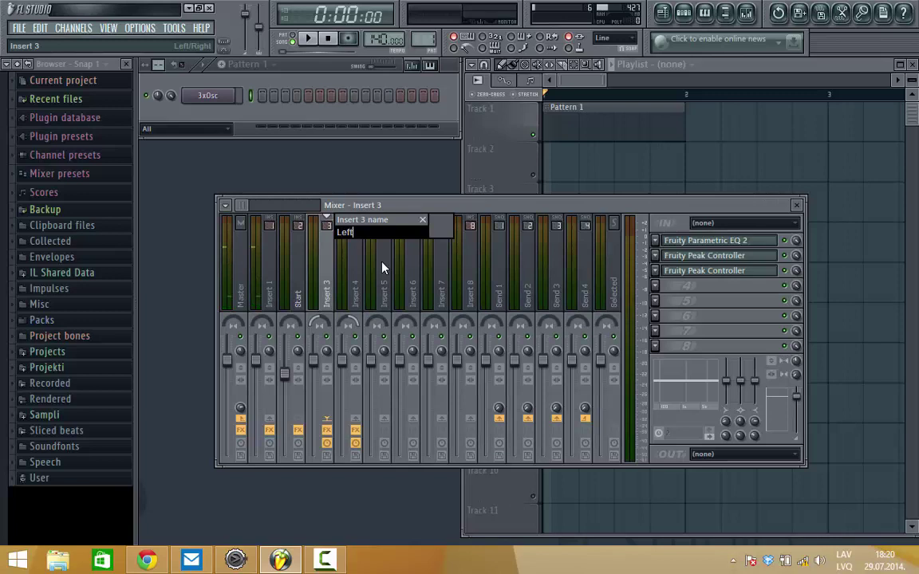
{"action": "key", "text": "Return"}
Step: Rename Insert 4 to 'Right'
{"action": "left_click", "coordinate": [357, 286]}
{"action": "double_click", "coordinate": [357, 286]}
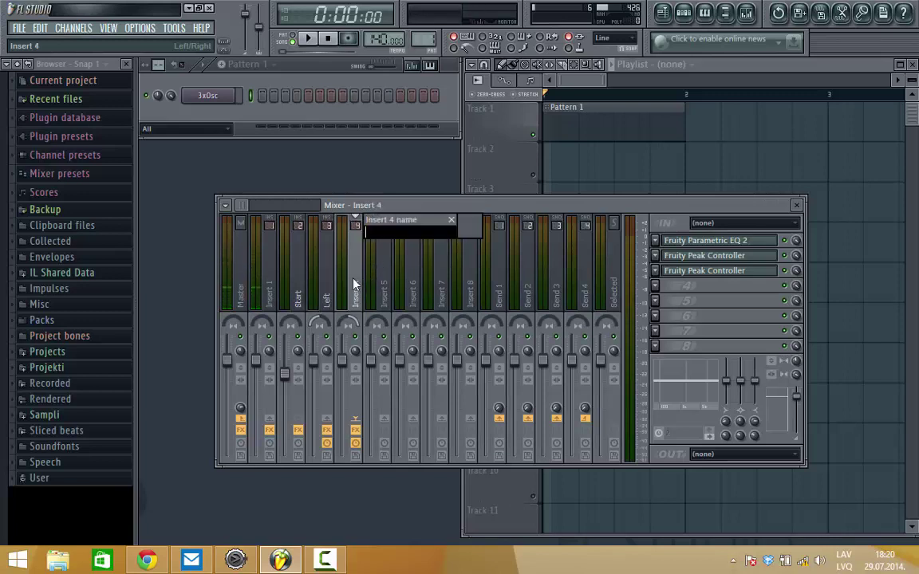
{"action": "type", "text": "Right"}
{"action": "key", "text": "Return"}
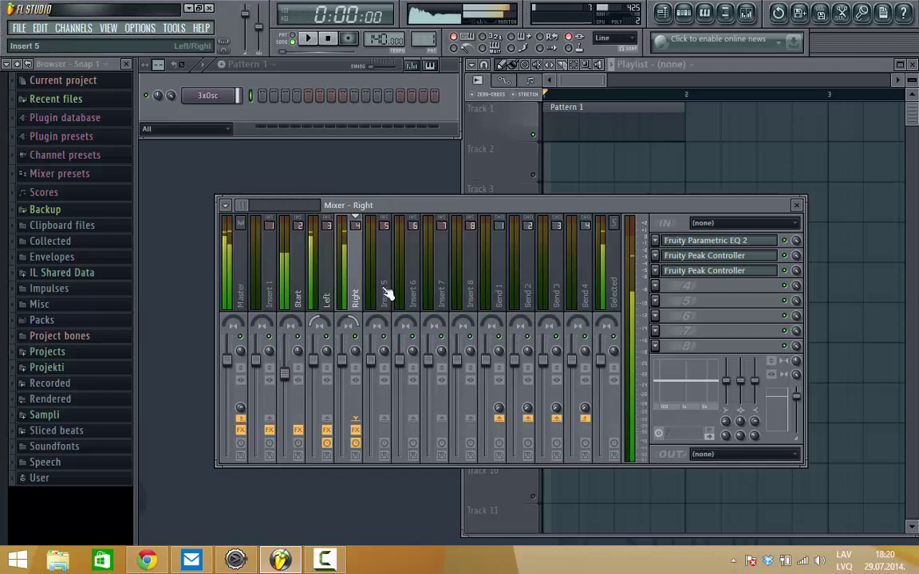
Step: Turn off band 1's low shelf in the Left insert's Parametric EQ 2, then select the Right insert
{"action": "left_click", "coordinate": [324, 270]}
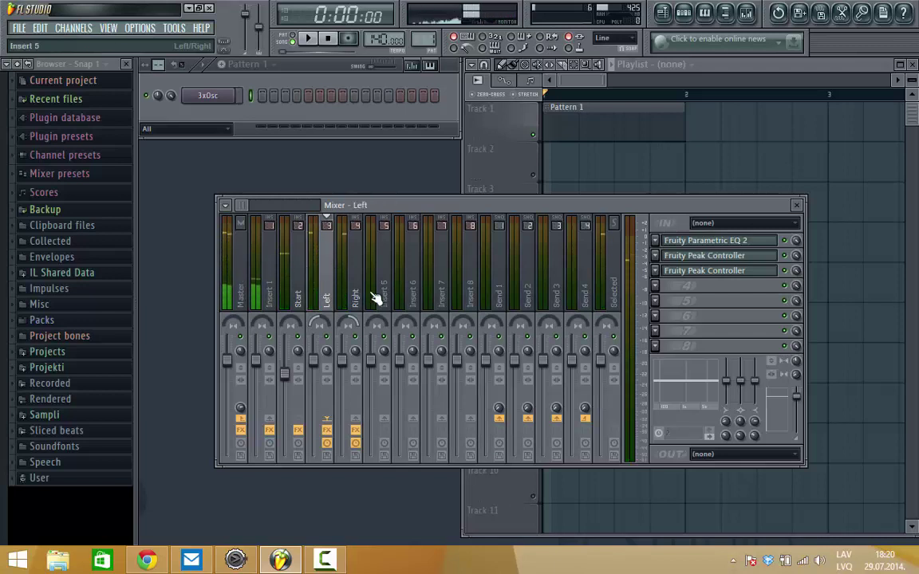
{"action": "left_click", "coordinate": [713, 241]}
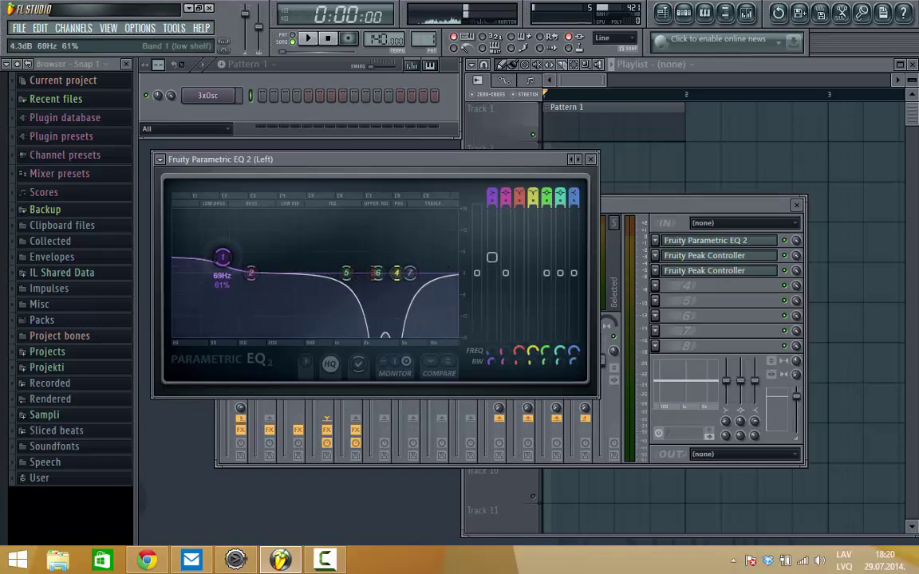
{"action": "right_click", "coordinate": [220, 265]}
{"action": "left_click", "coordinate": [254, 283]}
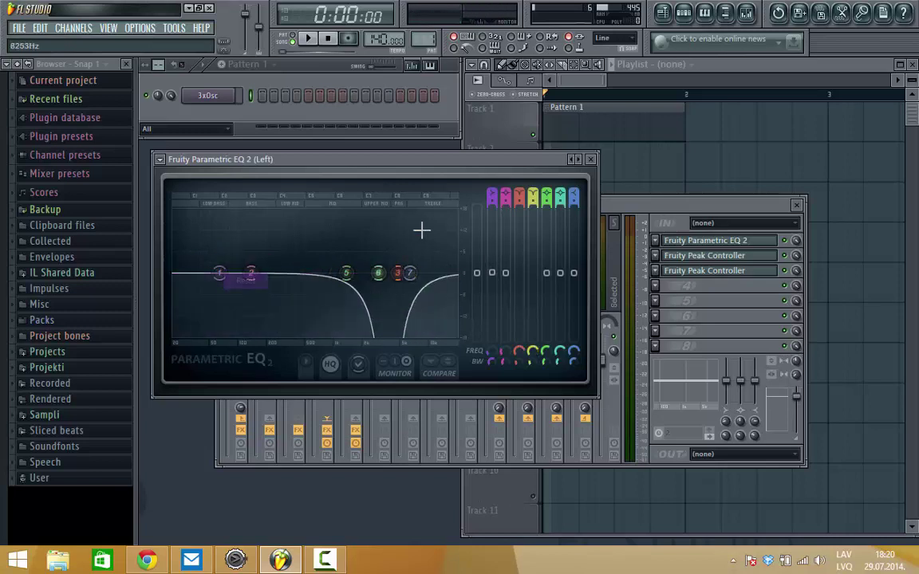
{"action": "left_click", "coordinate": [590, 159]}
{"action": "left_click", "coordinate": [357, 275]}
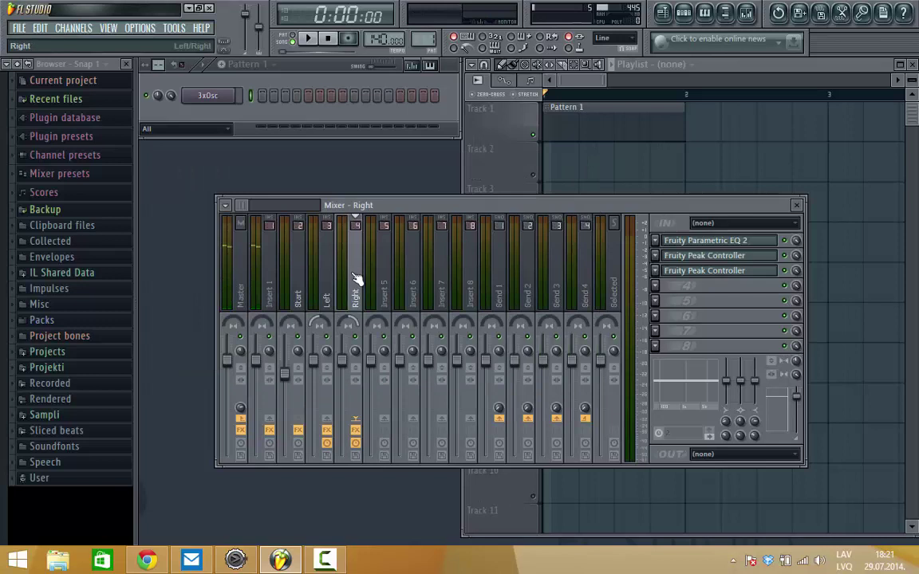